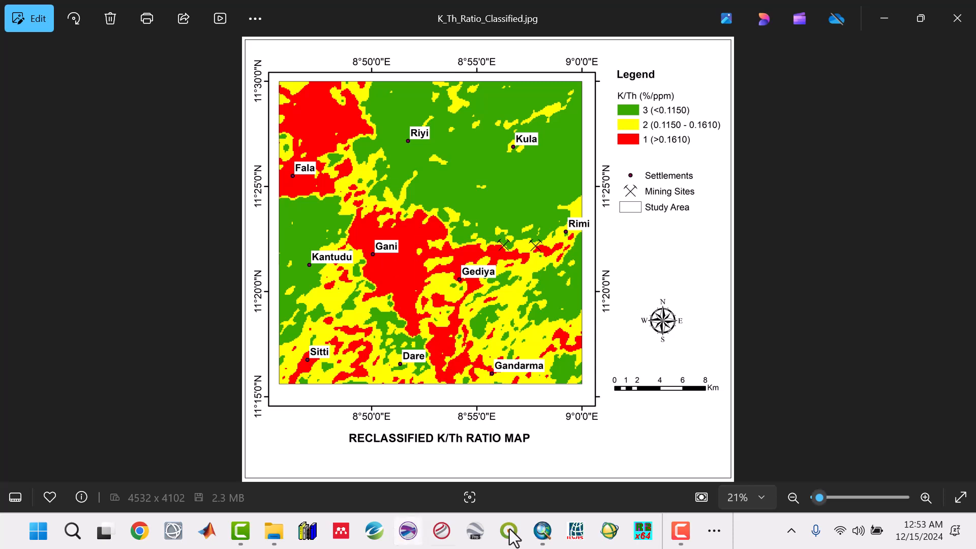
Compare the K/Th ratio map with the reclassified K/Th ratio map in the photo viewer, then minimize it.
left_click(716, 531)
mouse_move(712, 491)
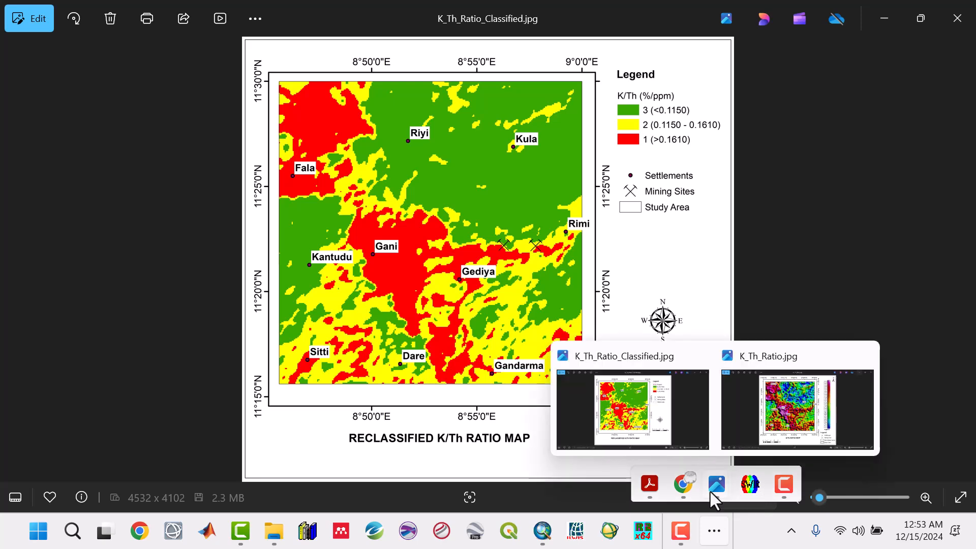
left_click(781, 443)
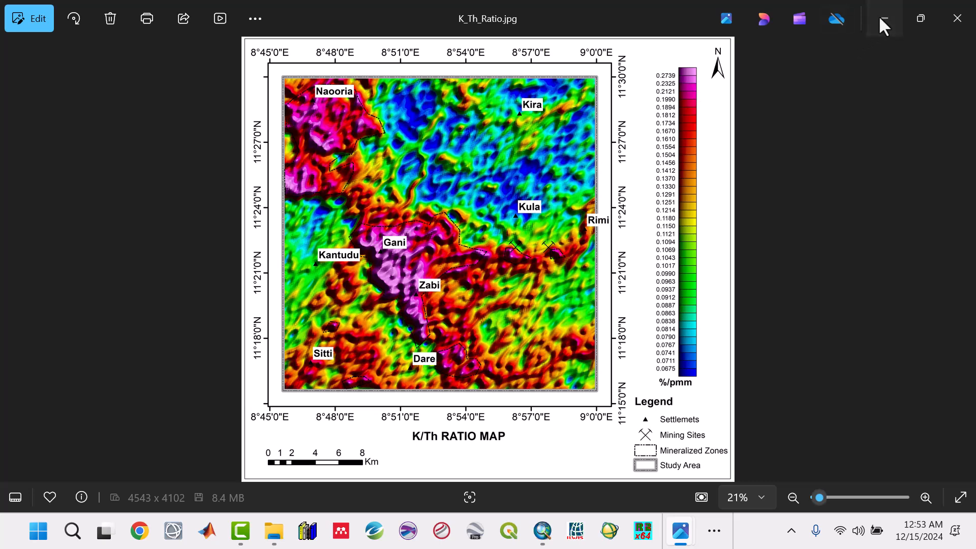
key("Right")
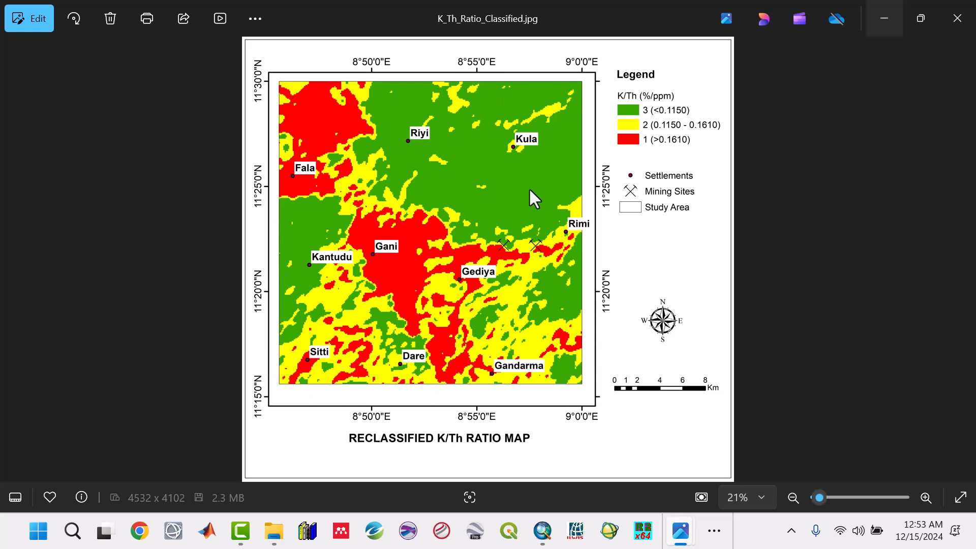
left_click(886, 18)
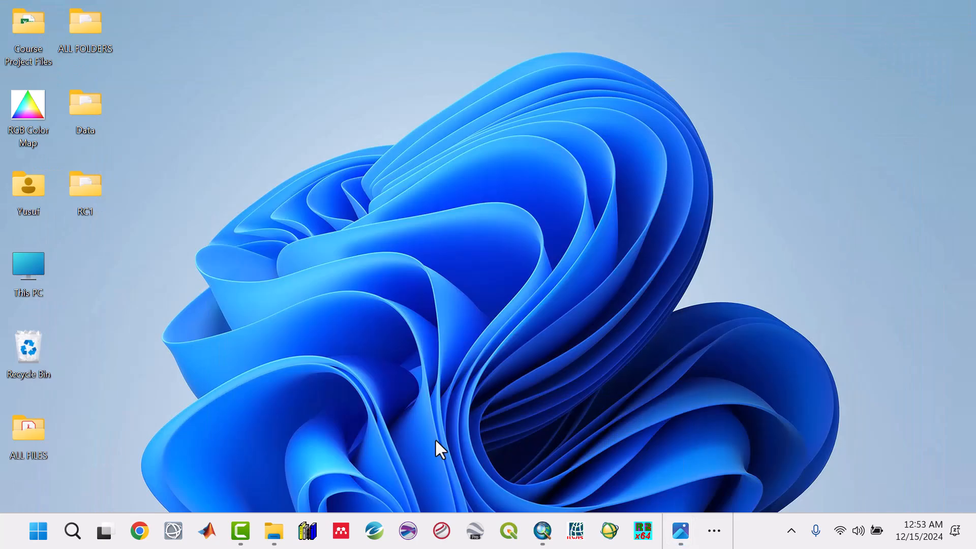
Locate the K_Th_Ratio CSV file in the RC1 > Radiometric > Data folder, then minimize the file window.
mouse_move(274, 532)
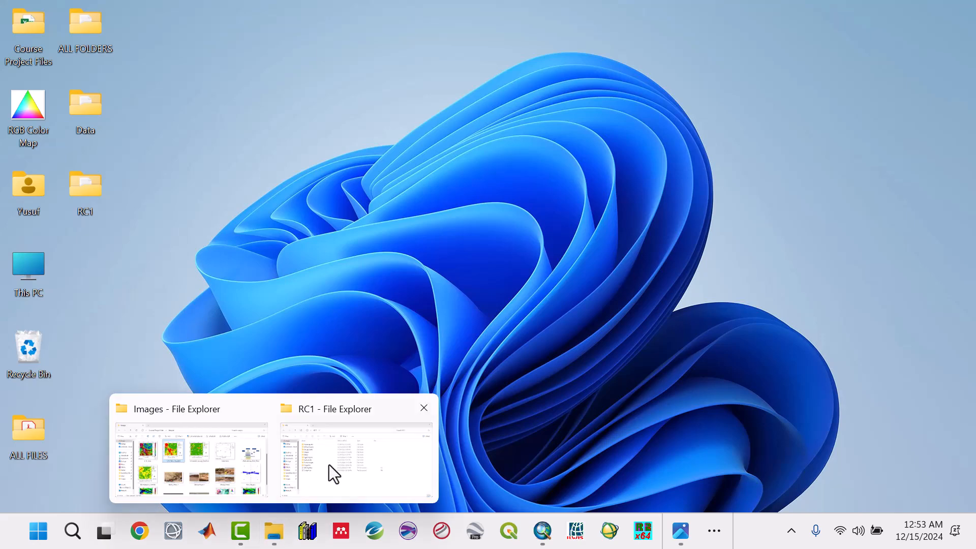
left_click(331, 461)
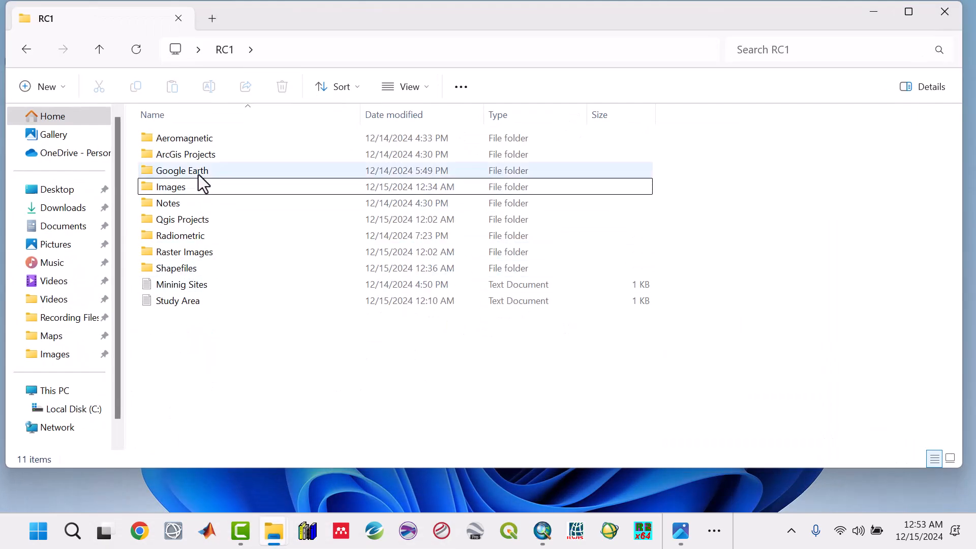
double_click(191, 237)
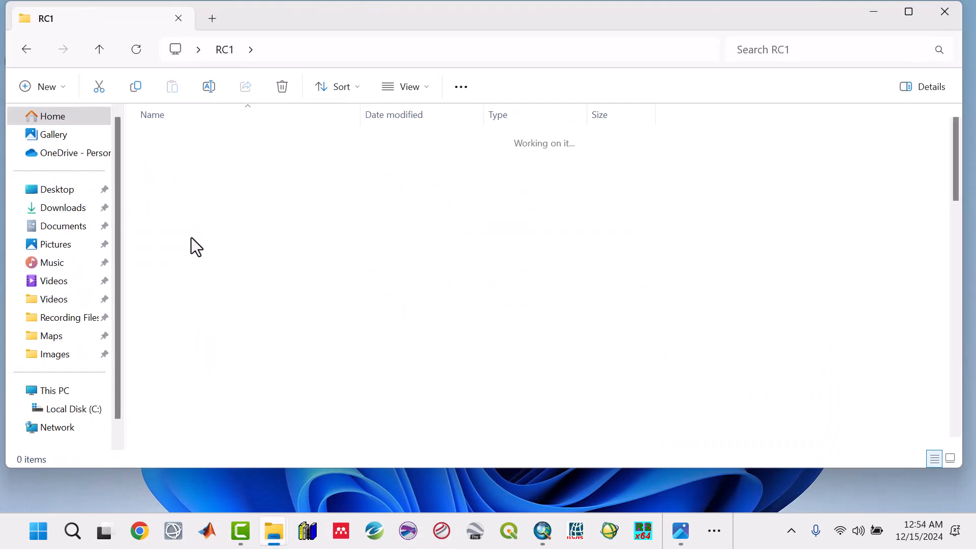
double_click(177, 139)
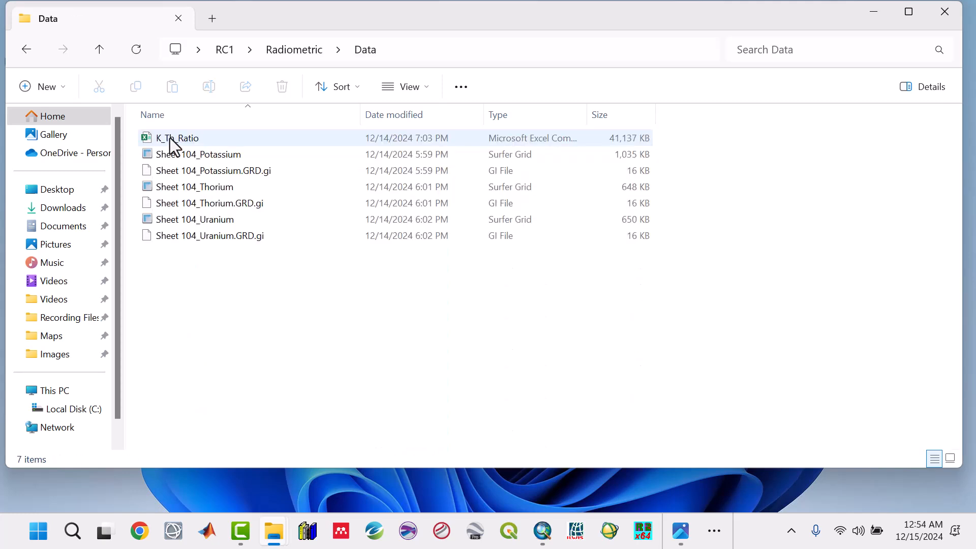
left_click(172, 144)
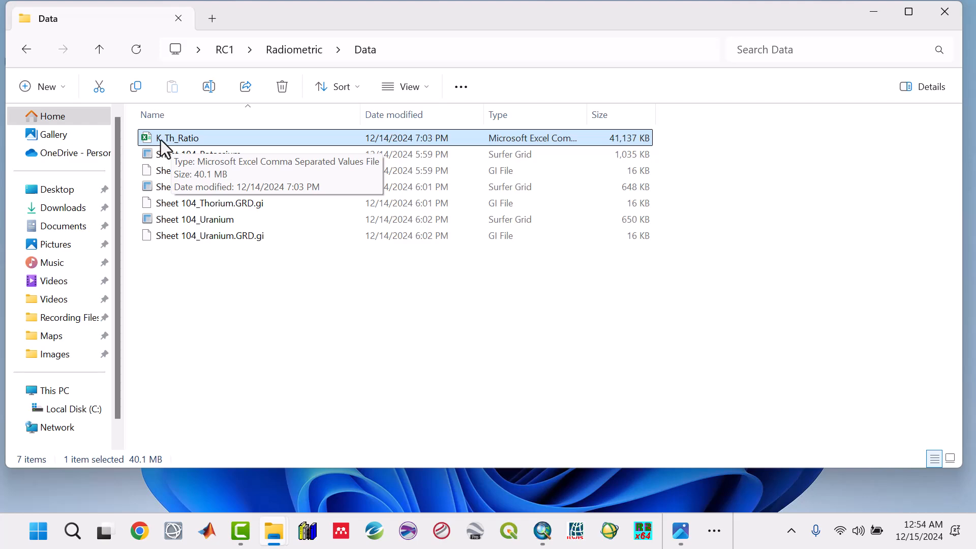
left_click(867, 9)
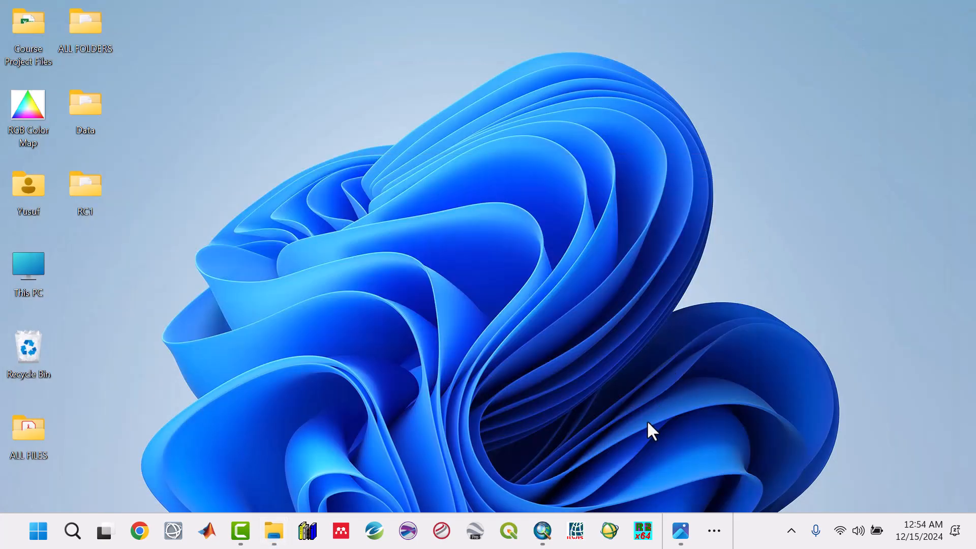
Switch to ArcMap, open Add XY Data and load K_Th_Ratio.csv from RC1\Radiometric\Data as the table.
left_click(543, 531)
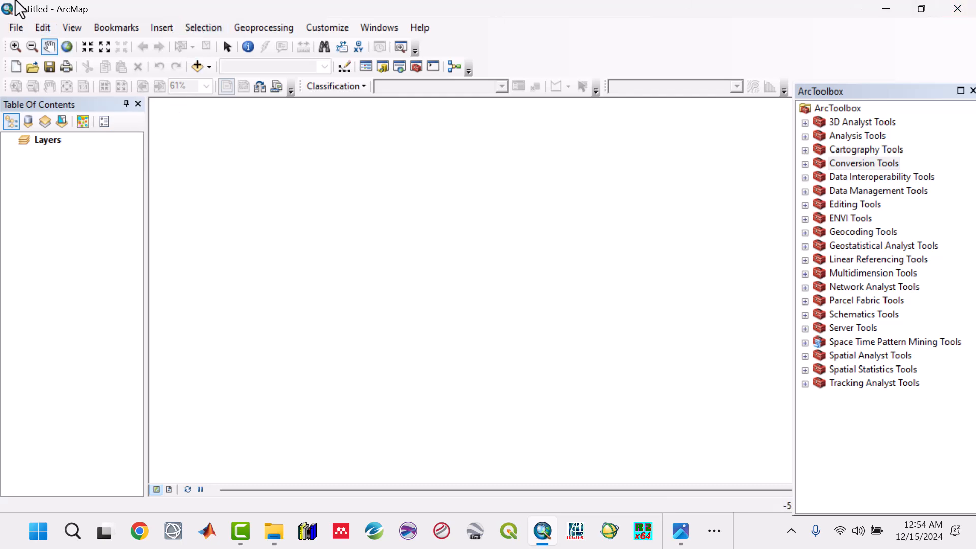
left_click(14, 29)
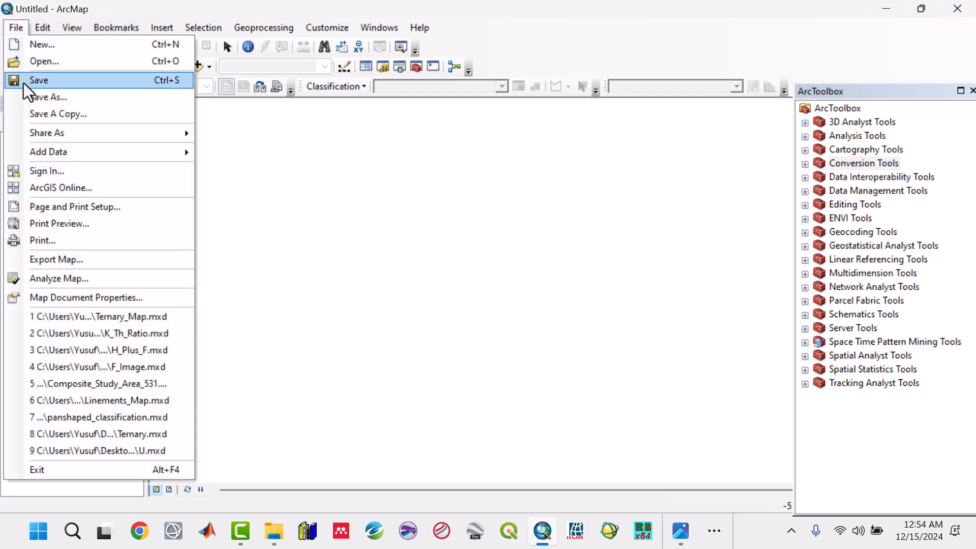
mouse_move(46, 149)
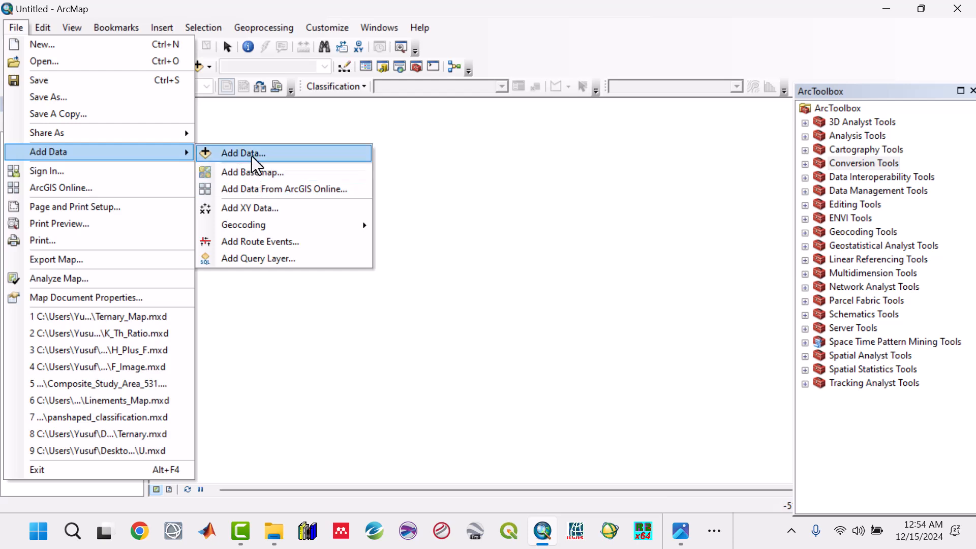
left_click(245, 206)
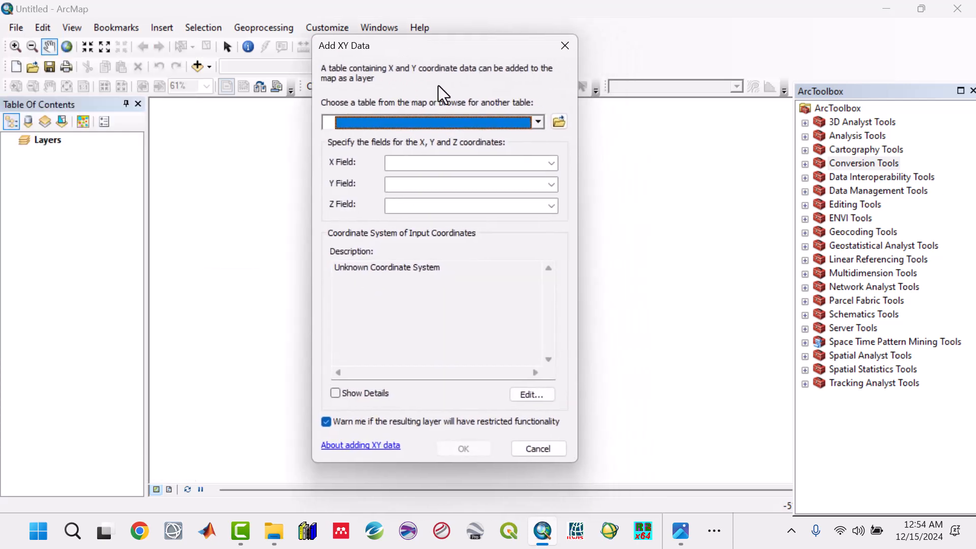
left_click(561, 123)
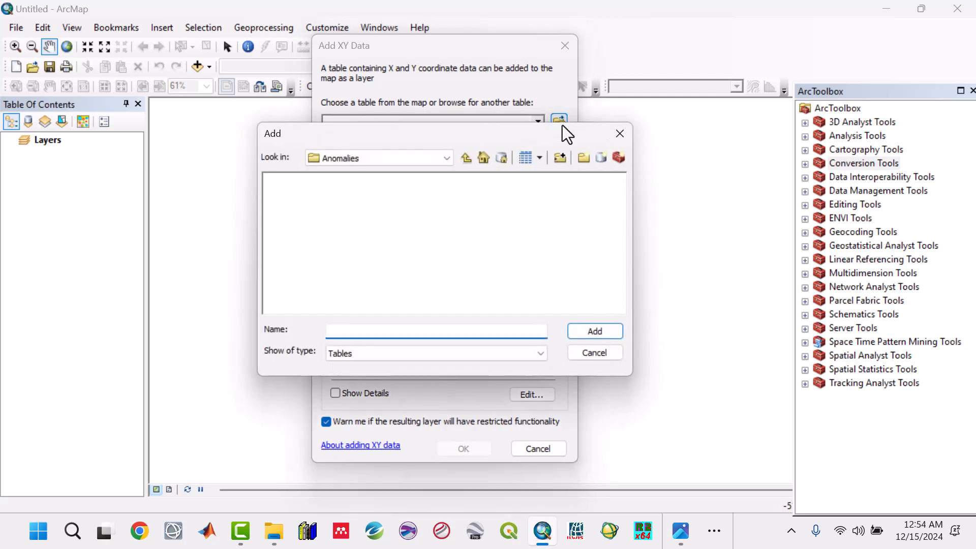
left_click(470, 158)
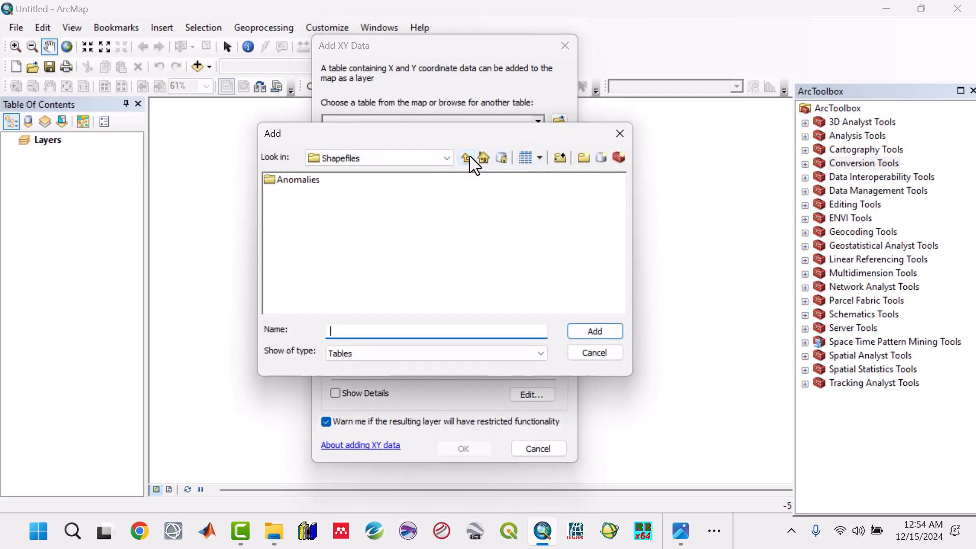
left_click(469, 157)
left_click(470, 156)
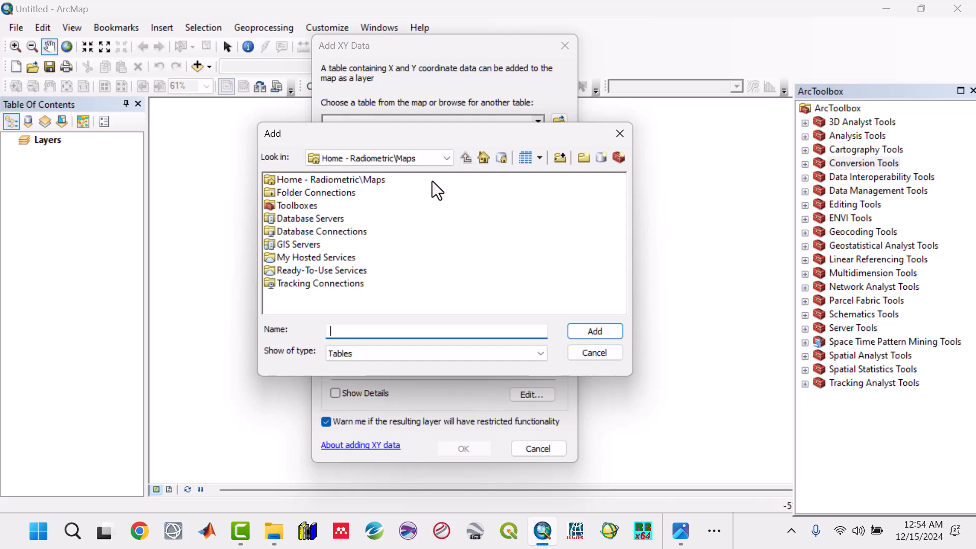
left_click(447, 158)
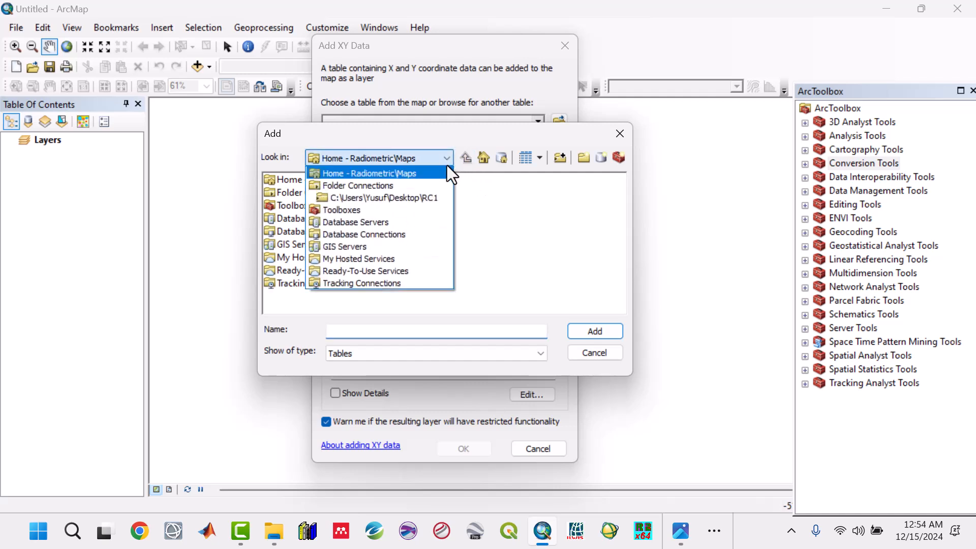
left_click(427, 199)
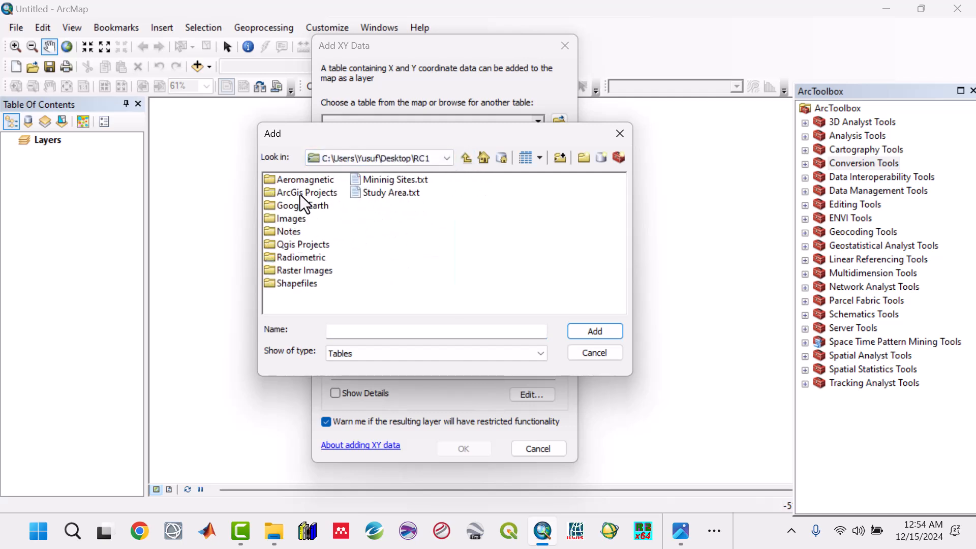
double_click(306, 260)
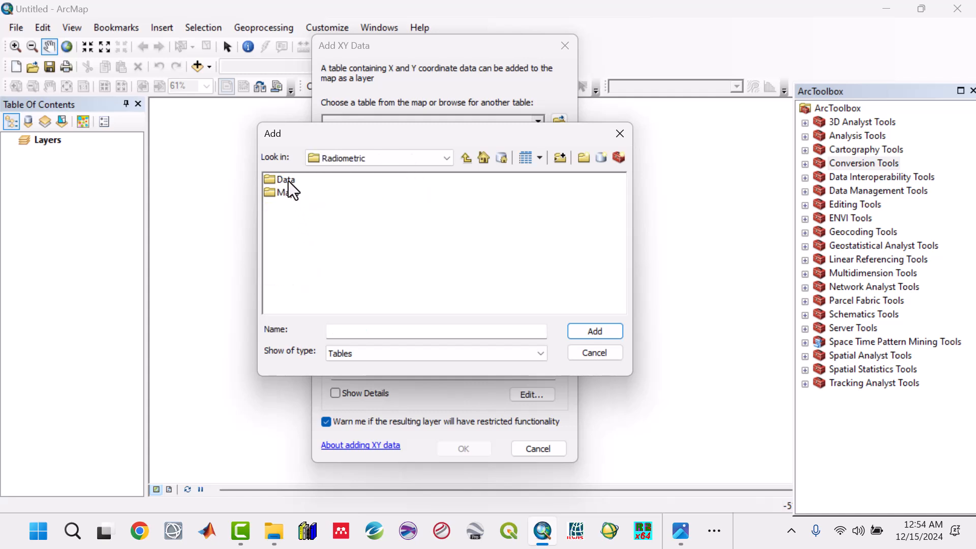
double_click(289, 181)
left_click(288, 179)
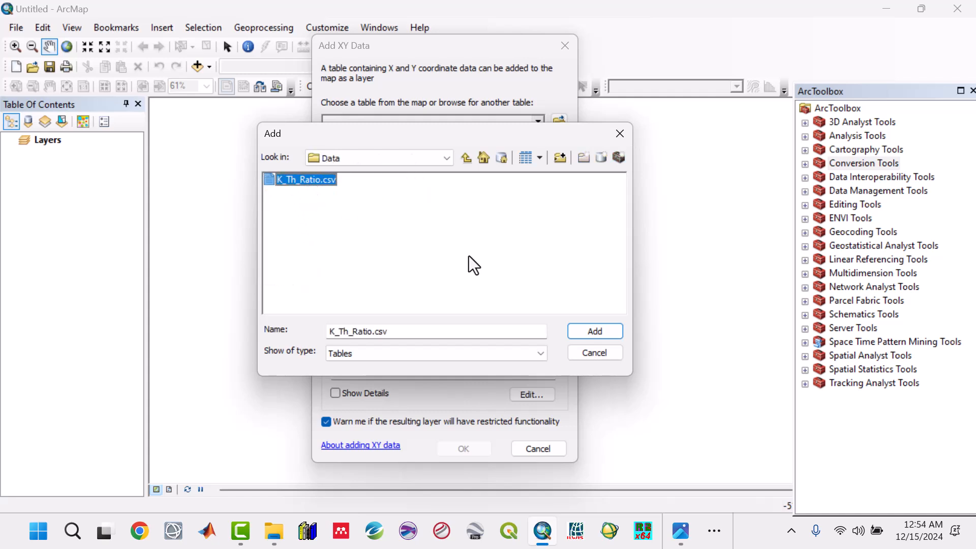
left_click(584, 332)
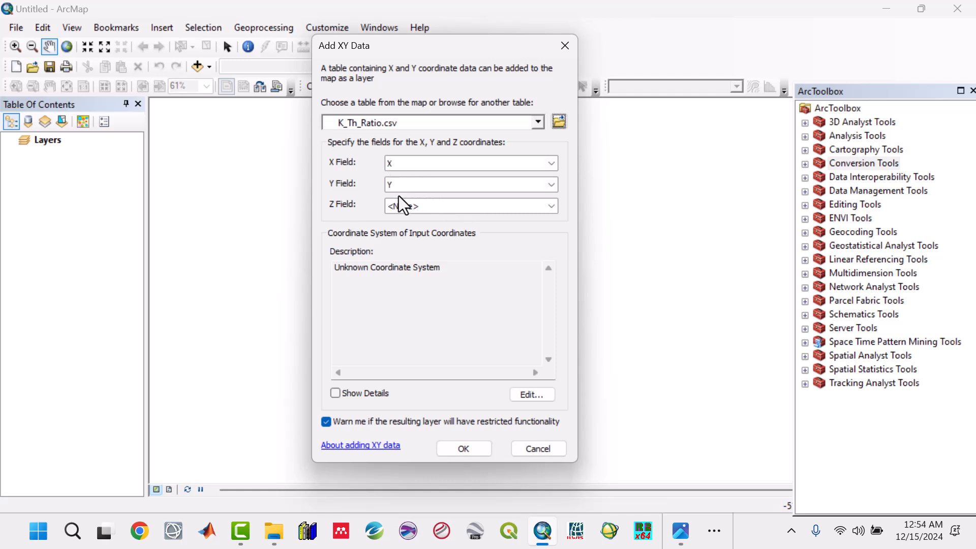
Set the Z field to Z and pick WGS 1984 UTM Zone 32N as the input coordinate system.
left_click(554, 207)
left_click(554, 206)
left_click(542, 208)
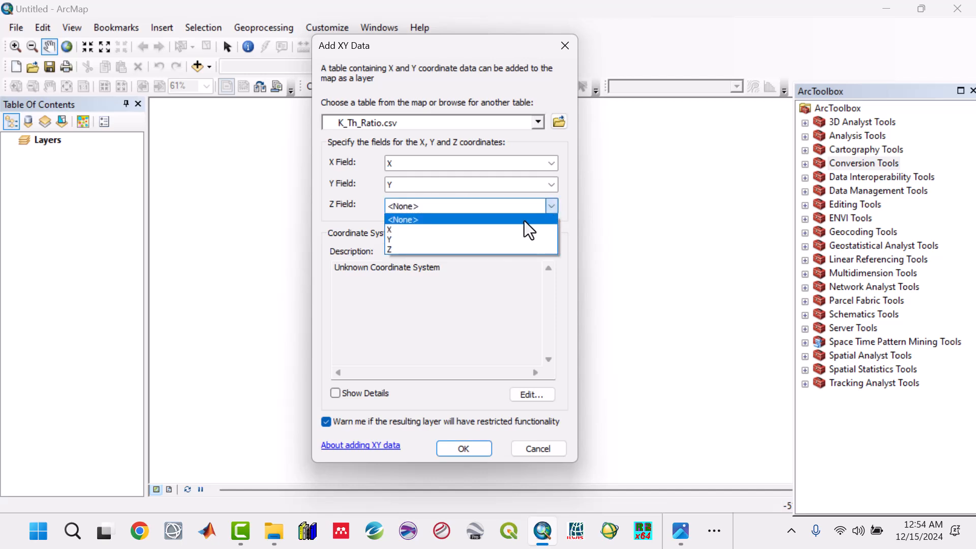
left_click(438, 249)
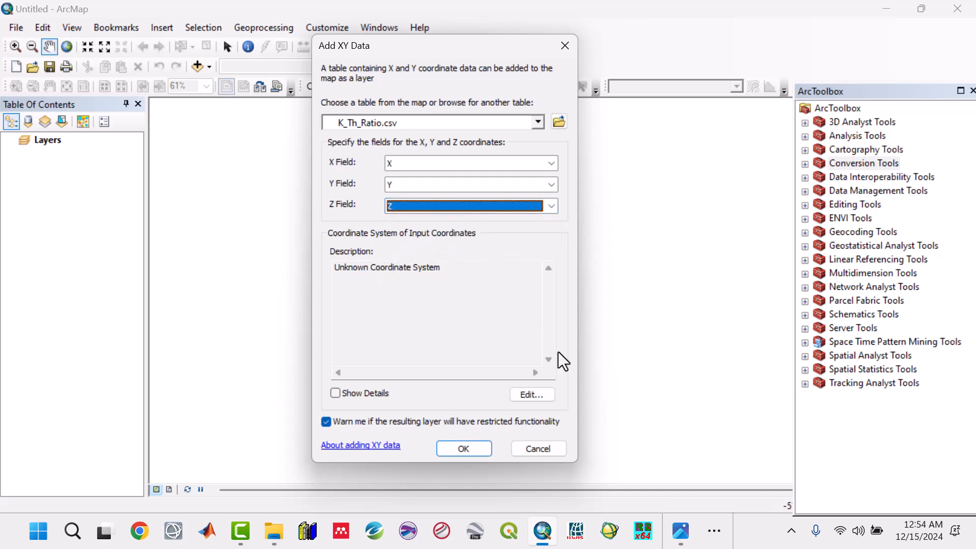
left_click(530, 395)
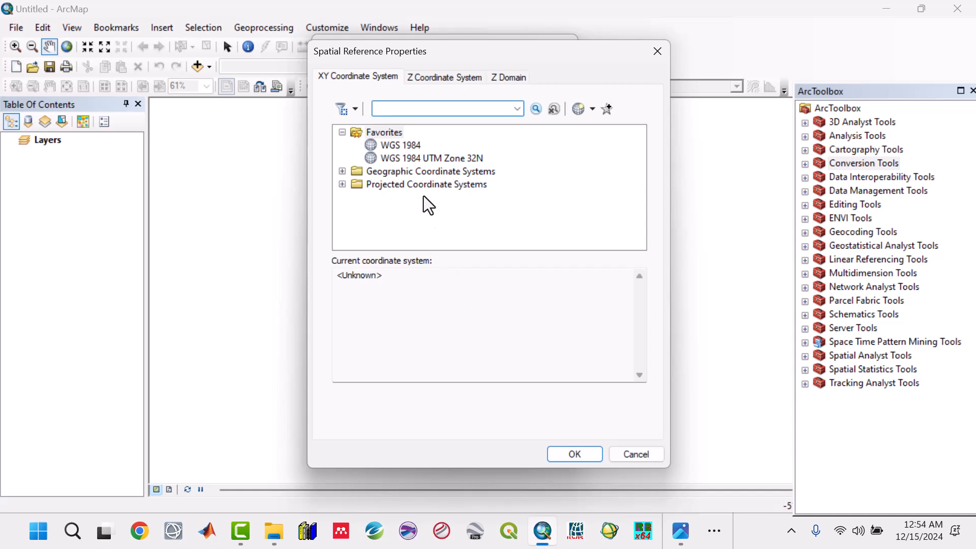
left_click(415, 161)
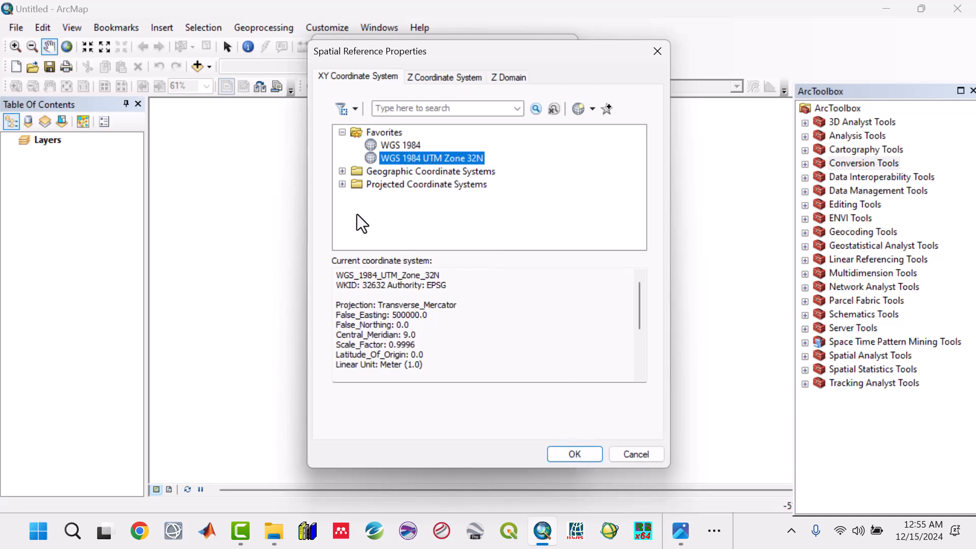
Browse the Projected Coordinate Systems tree through the UTM and WGS 1984 hemisphere folders.
left_click(343, 184)
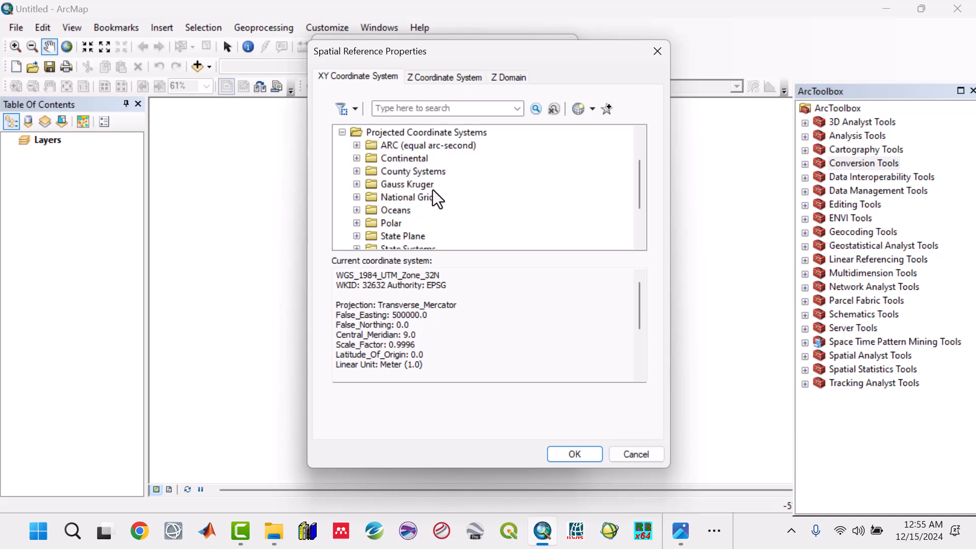
scroll(434, 193, "down", 2)
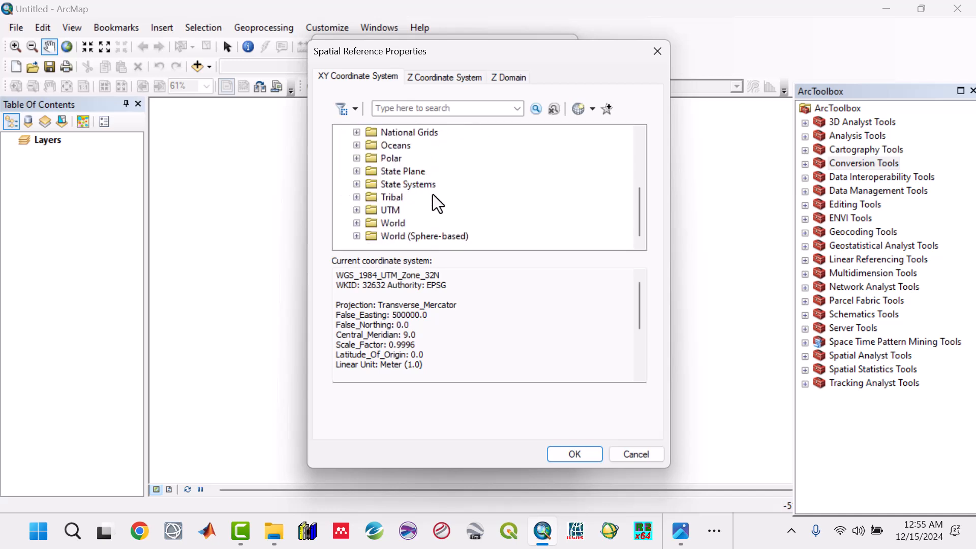
left_click(358, 224)
scroll(397, 213, "down", 6)
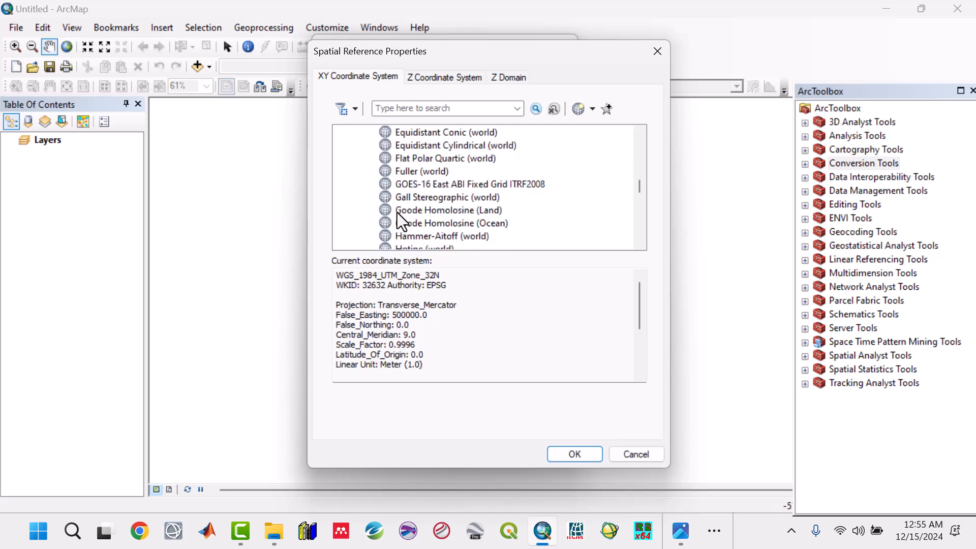
scroll(397, 213, "down", 12)
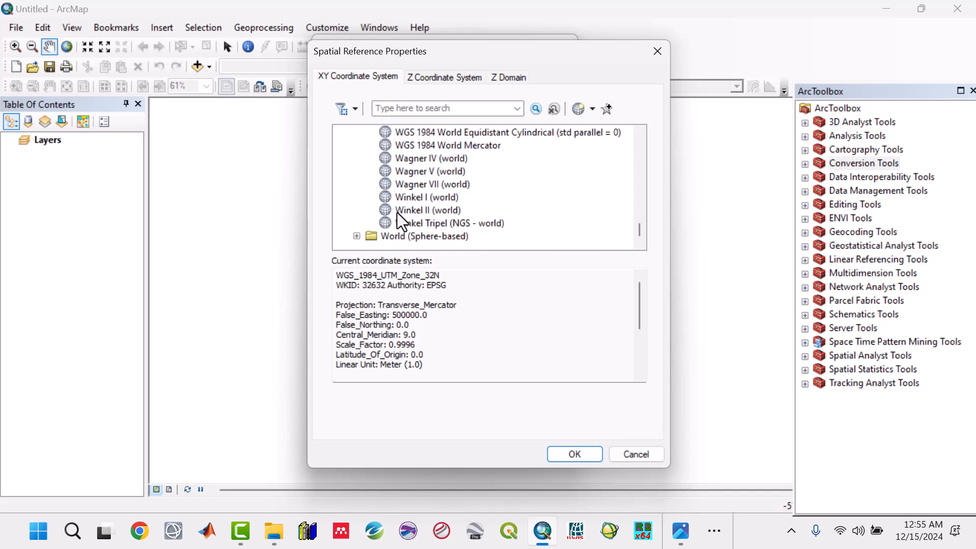
scroll(398, 213, "up", 15)
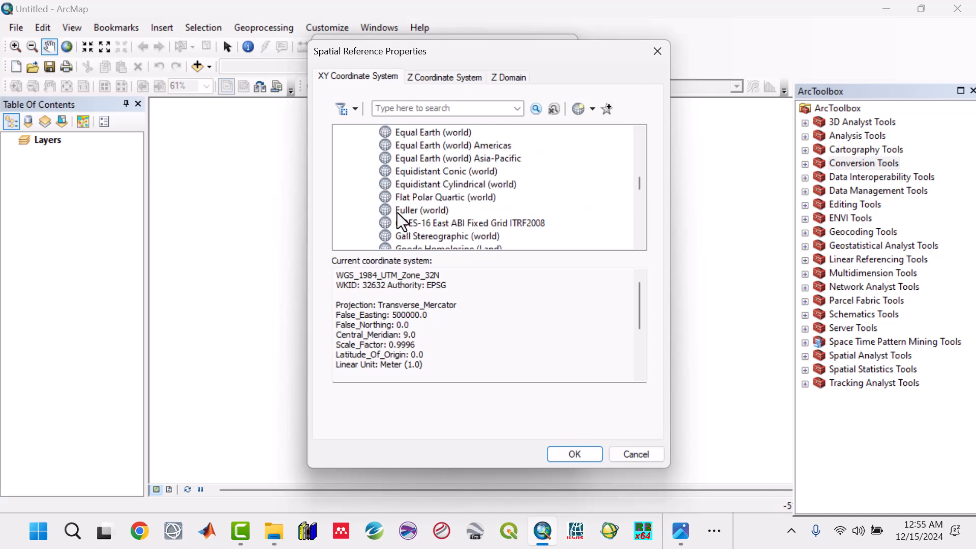
left_click(356, 211)
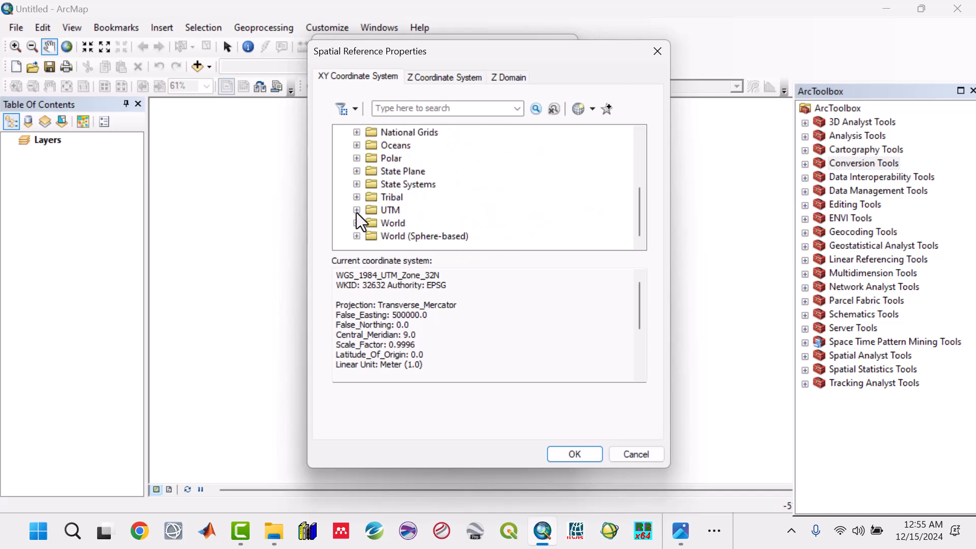
left_click(357, 210)
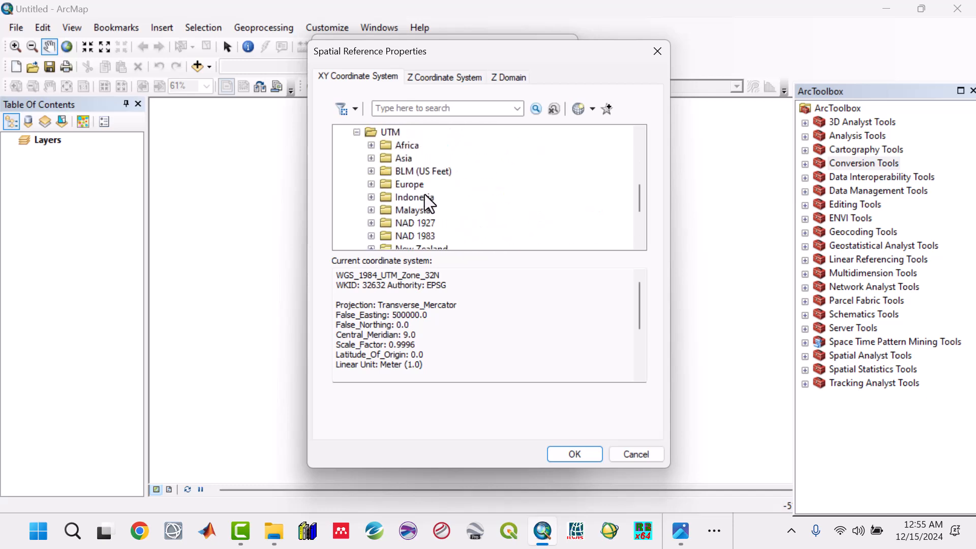
scroll(432, 194, "down", 3)
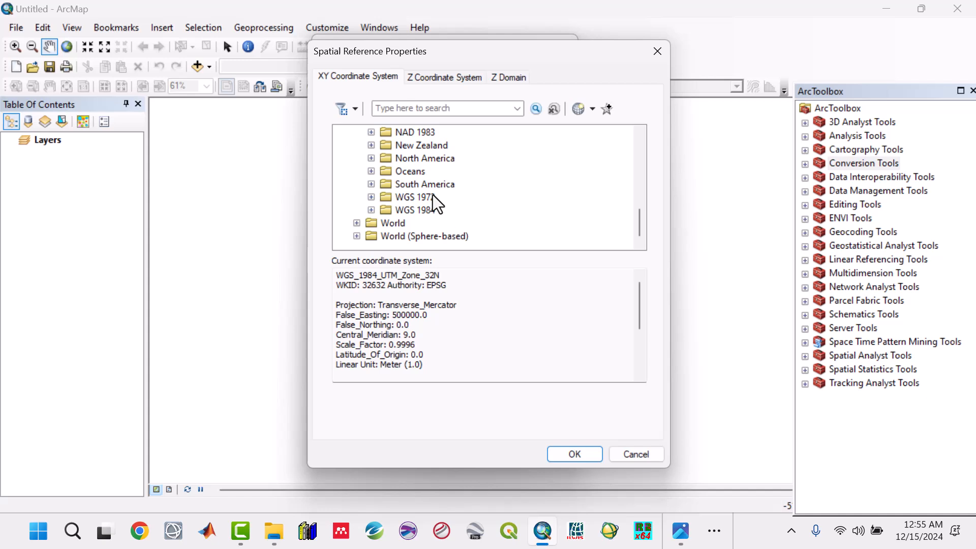
left_click(372, 210)
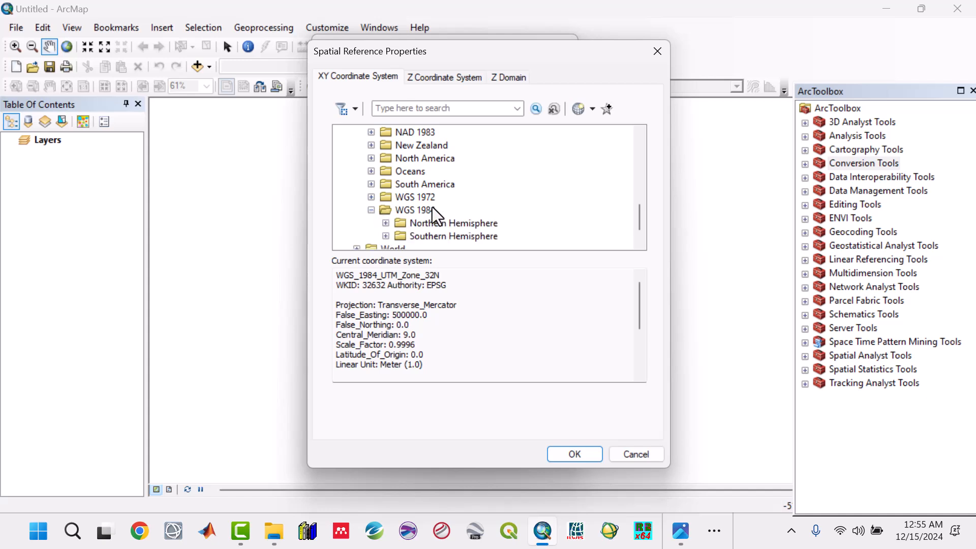
left_click(387, 223)
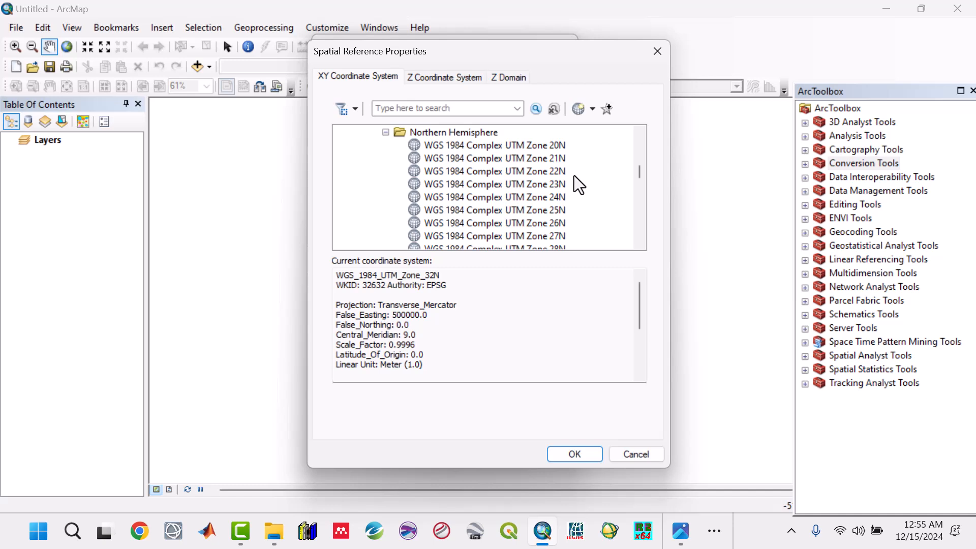
left_click(384, 131)
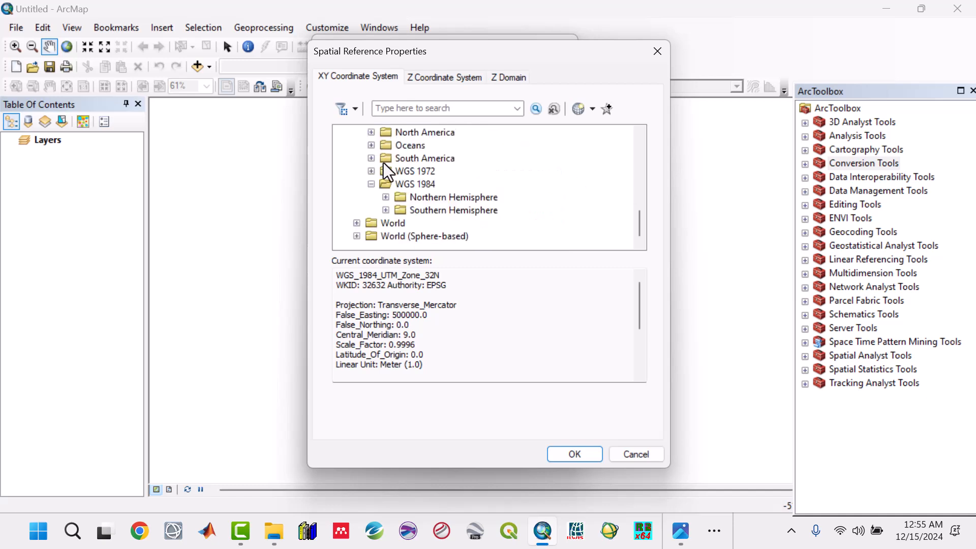
left_click(386, 210)
scroll(430, 201, "up", 2)
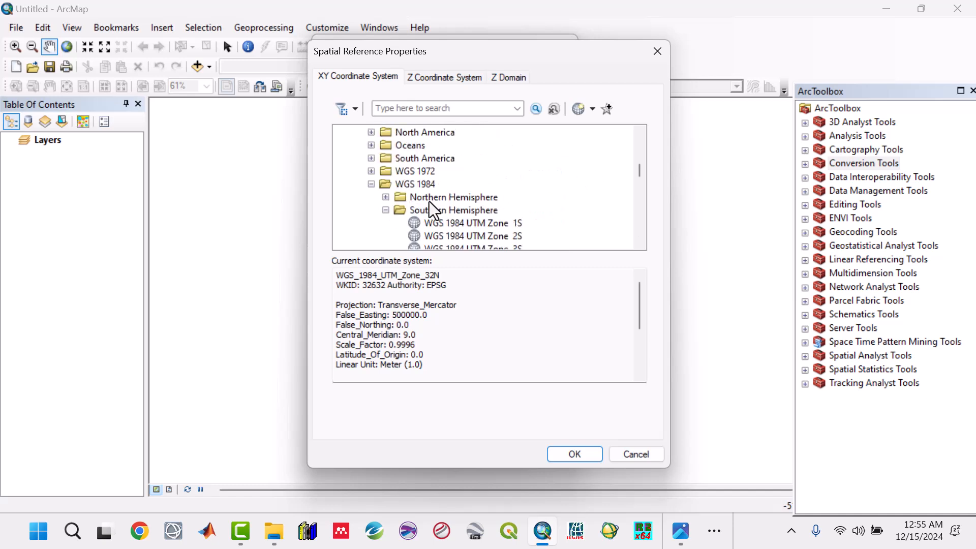
left_click(371, 184)
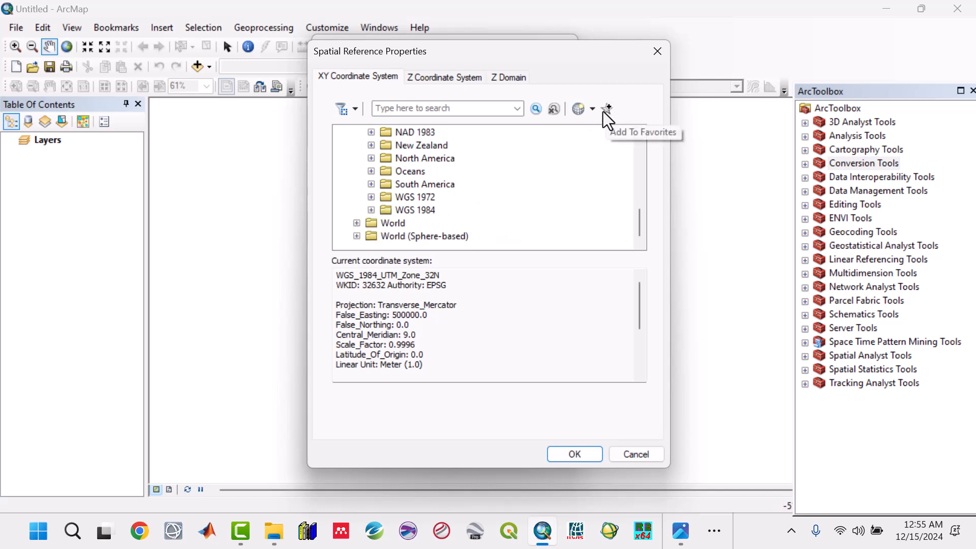
scroll(502, 178, "up", 7)
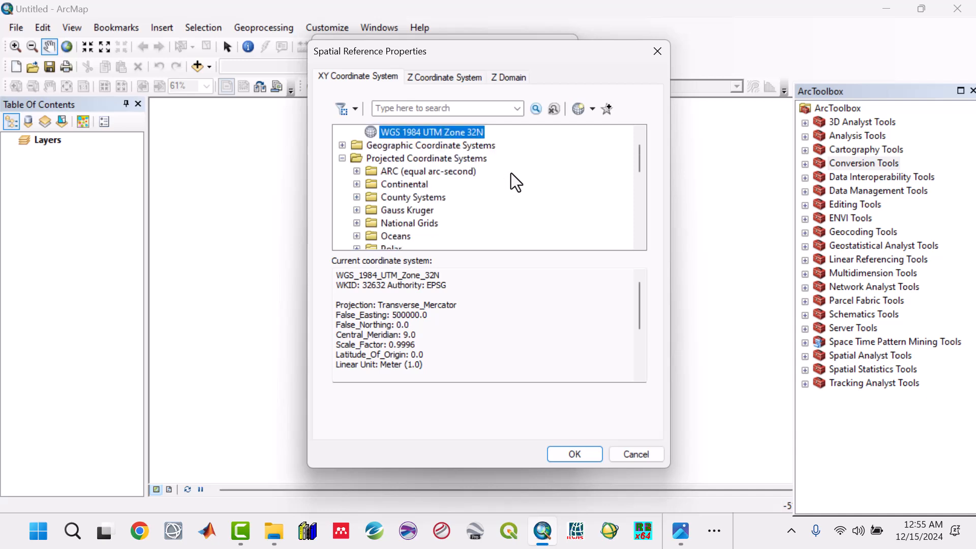
scroll(511, 173, "up", 1)
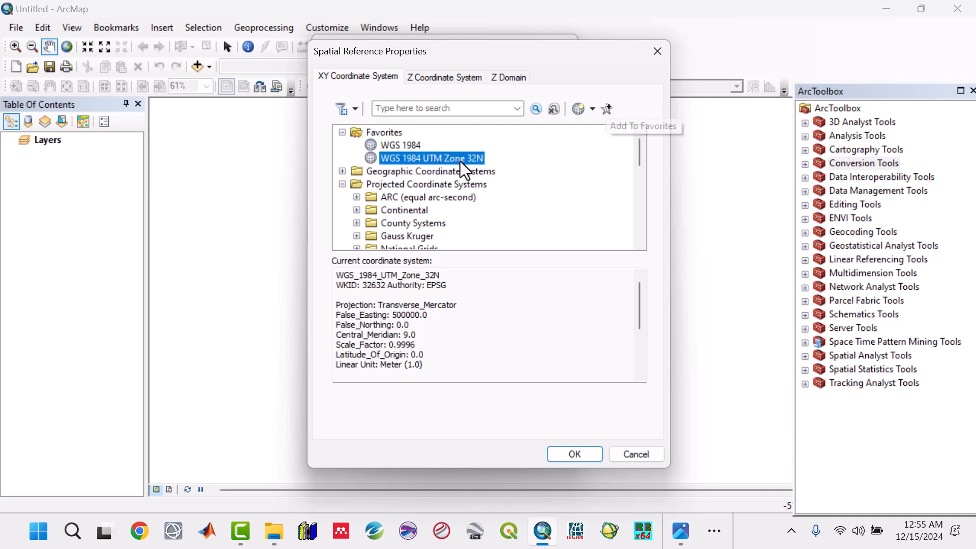
Confirm WGS 1984 UTM Zone 32N and add the K_Th_Ratio.csv XY events layer, accepting the missing Object-ID warning.
left_click(571, 460)
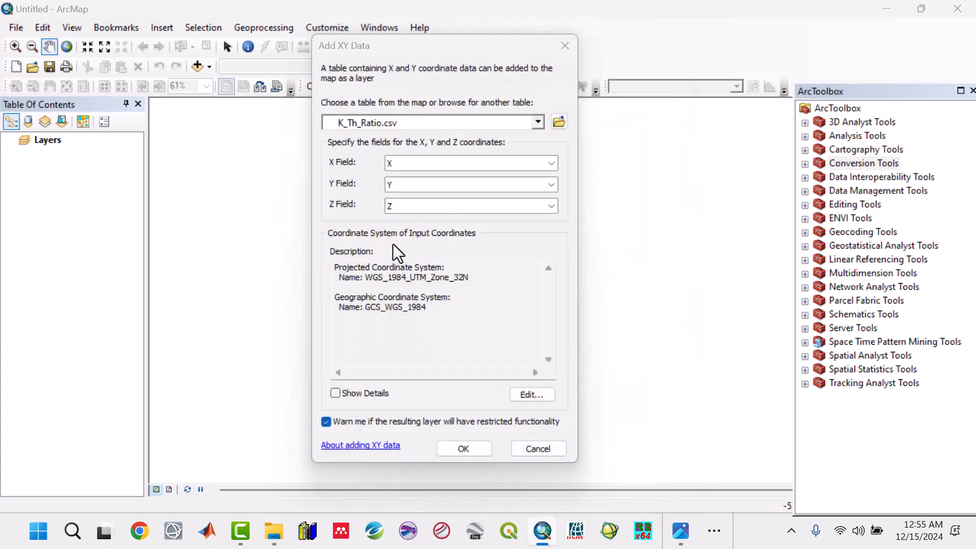
left_click(472, 450)
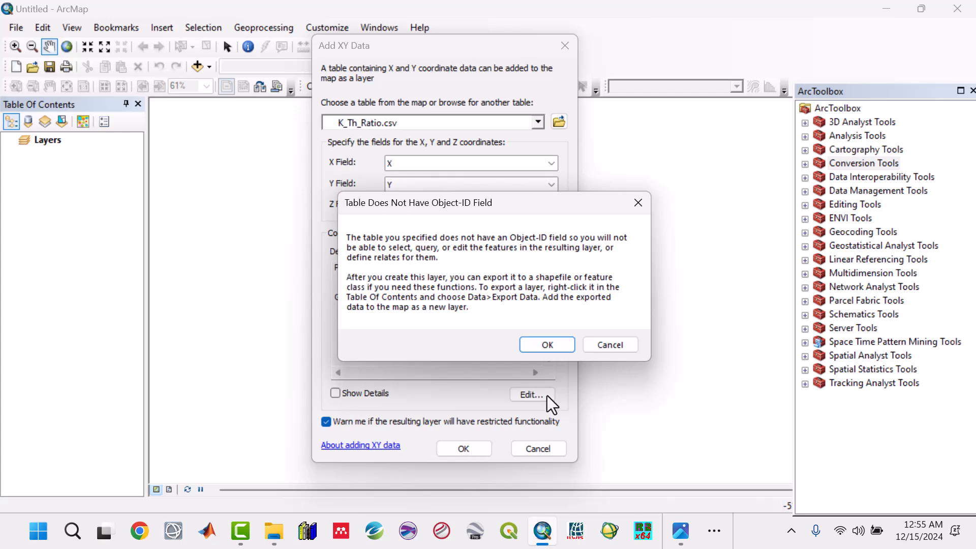
left_click(541, 345)
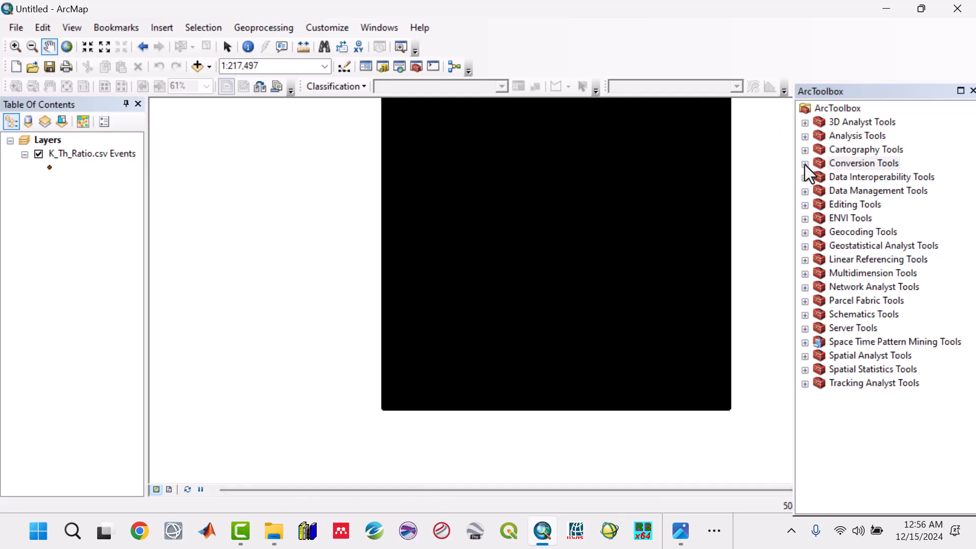
Open the K_Th_Ratio.csv Events attribute table, inspect the X, Y and Z values, then close it.
left_click(71, 154)
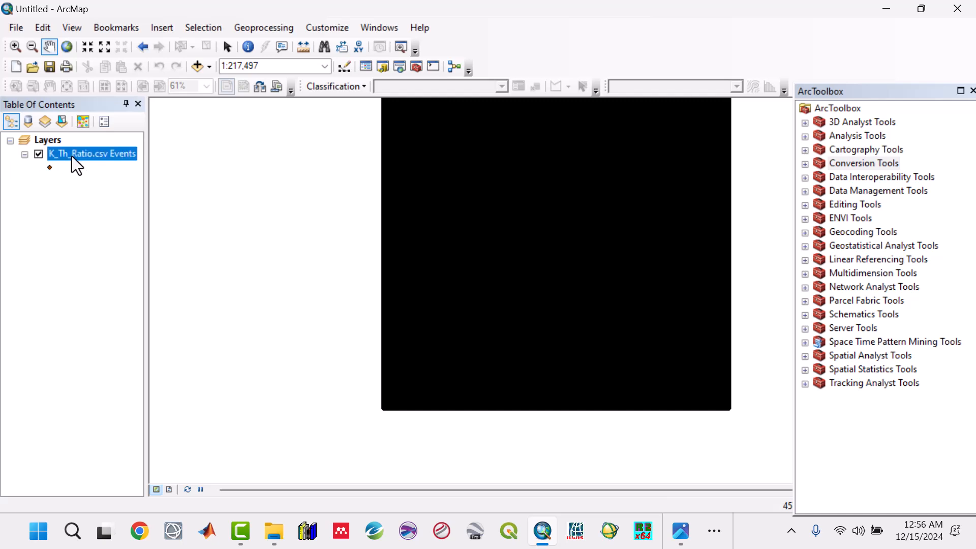
right_click(72, 157)
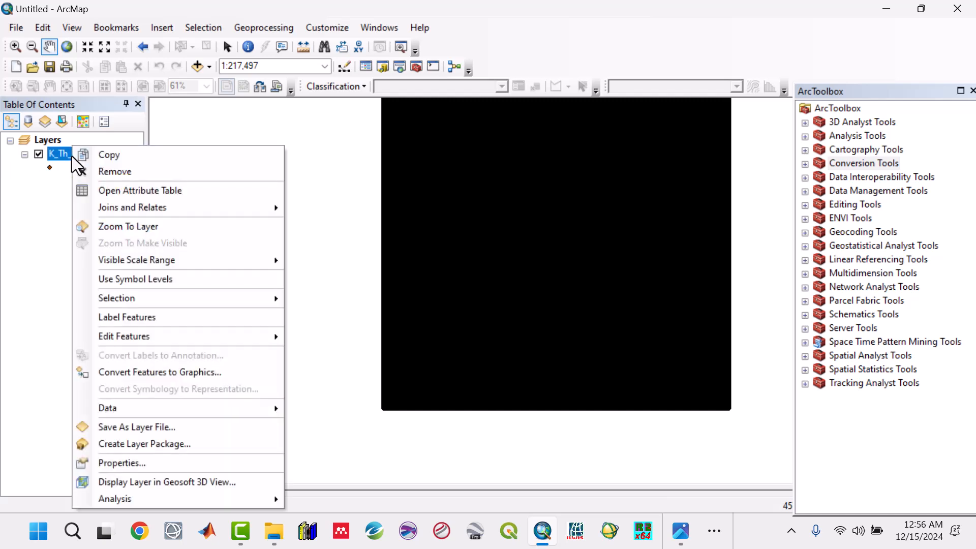
left_click(113, 189)
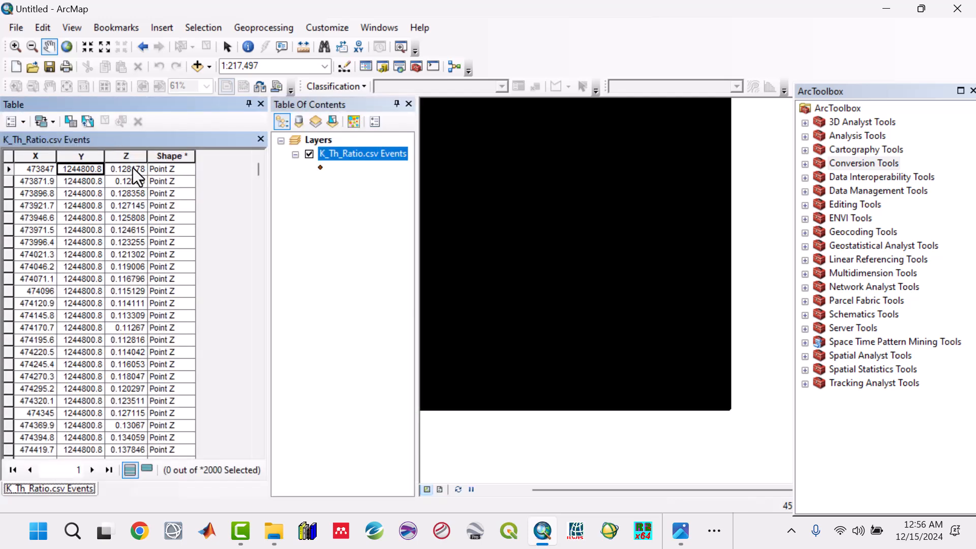
left_click(133, 169)
left_click(130, 193)
left_click(132, 229)
left_click(127, 303)
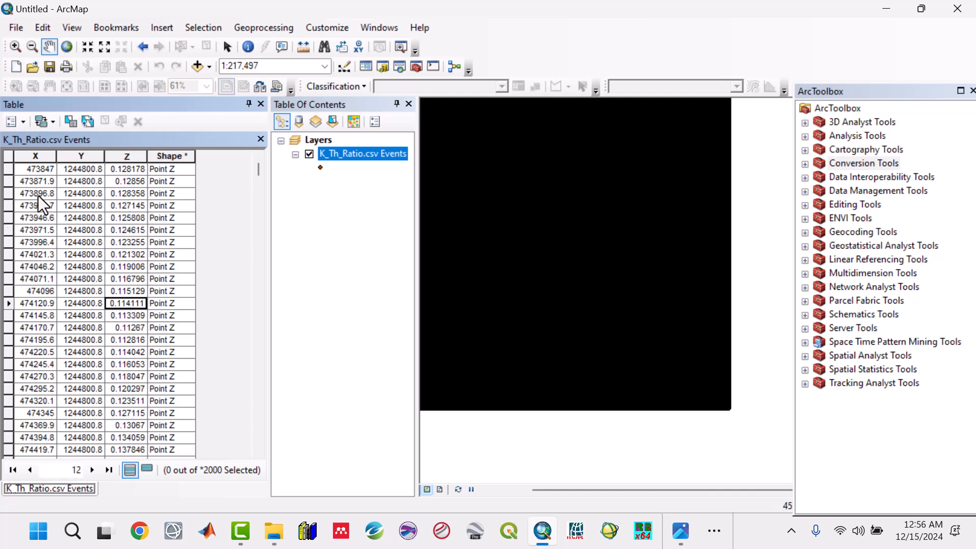
left_click(38, 171)
left_click(73, 170)
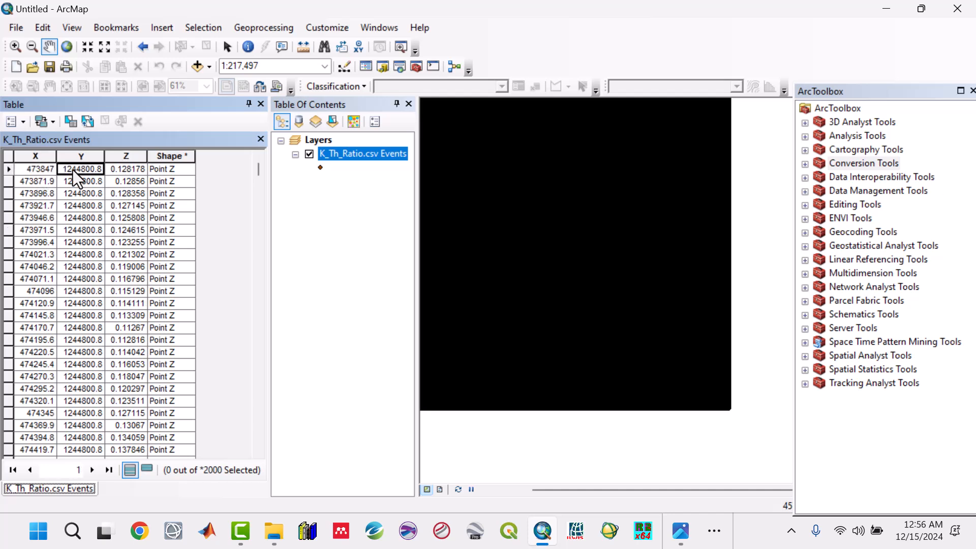
left_click(133, 170)
left_click(135, 254)
left_click(136, 315)
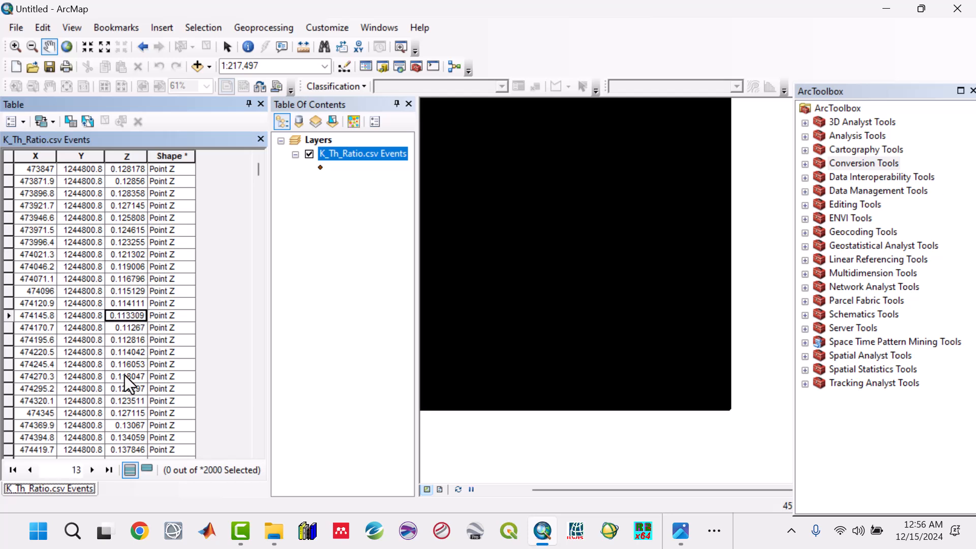
left_click(261, 105)
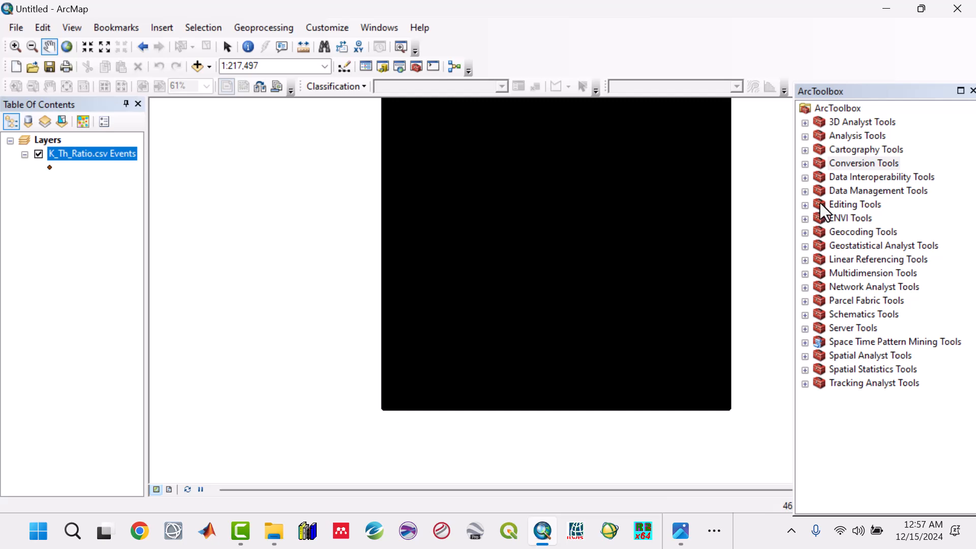
Open the Point to Raster tool under Conversion Tools and choose K_Th_Ratio.csv Events as the input features.
left_click(805, 165)
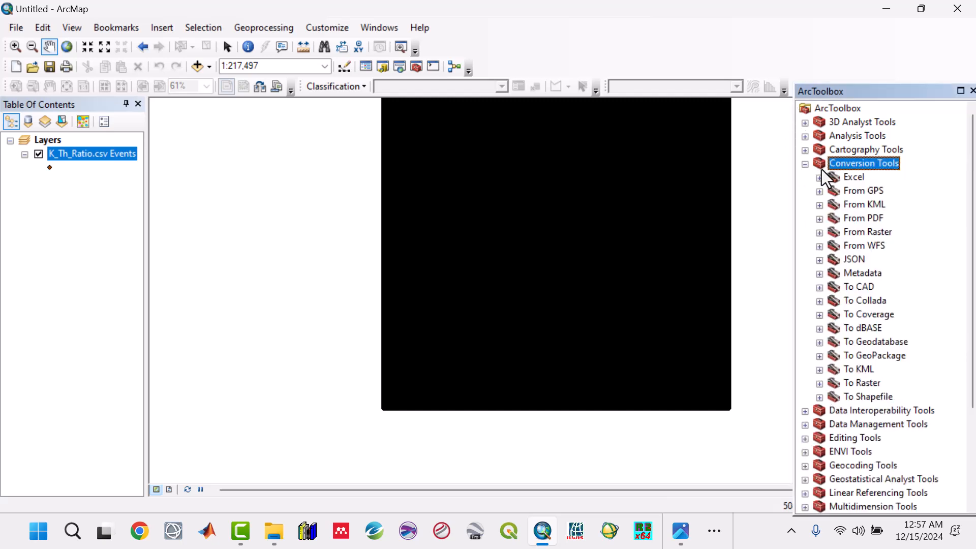
left_click(820, 383)
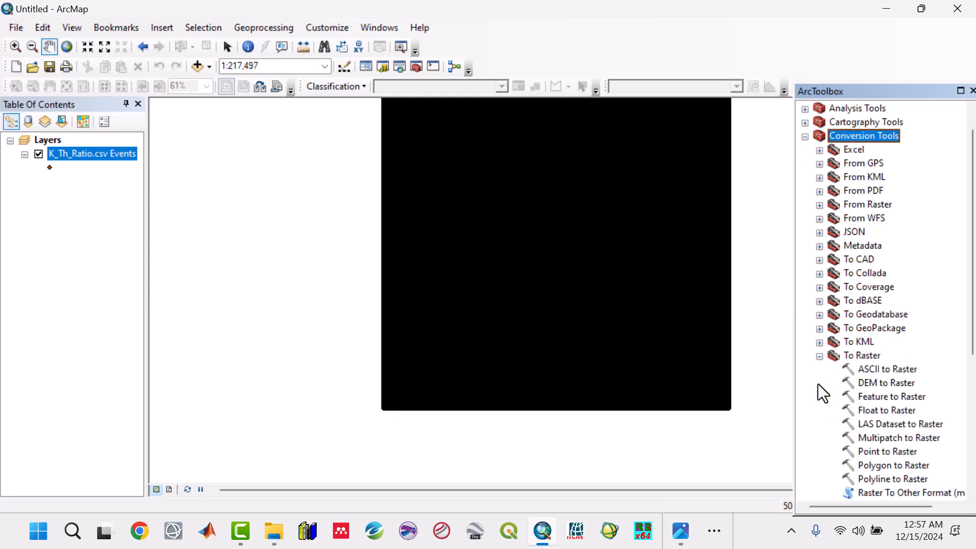
double_click(873, 452)
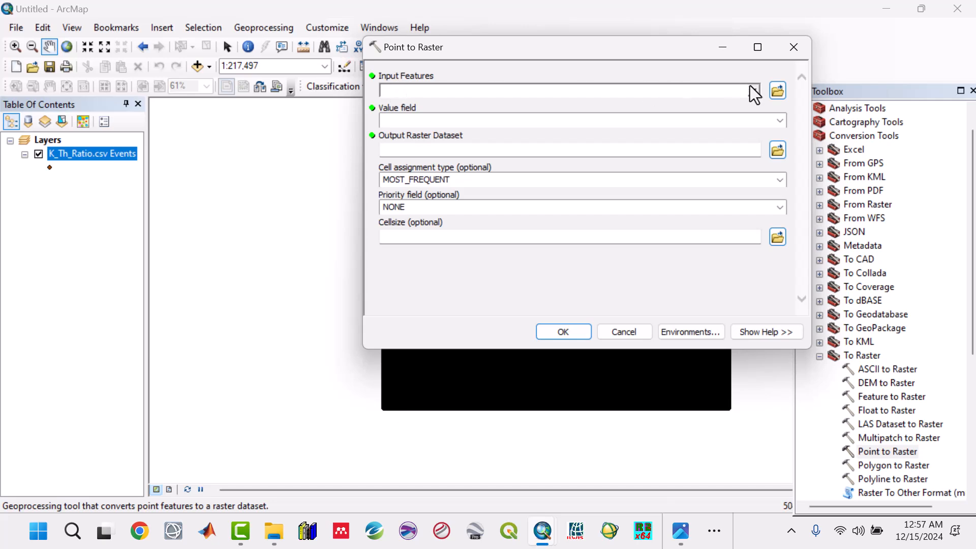
left_click(754, 92)
left_click(446, 118)
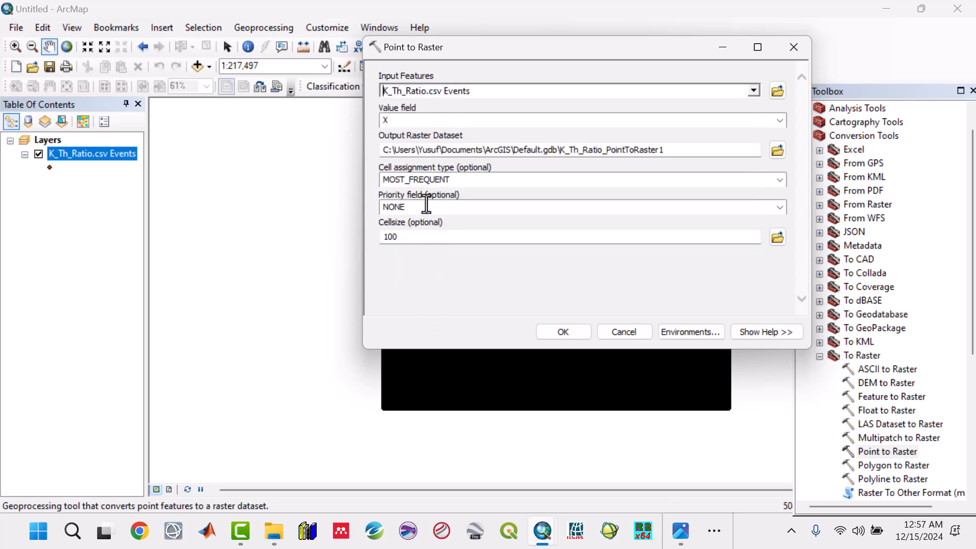
Set the value field to Z and run Point to Raster.
left_click(404, 121)
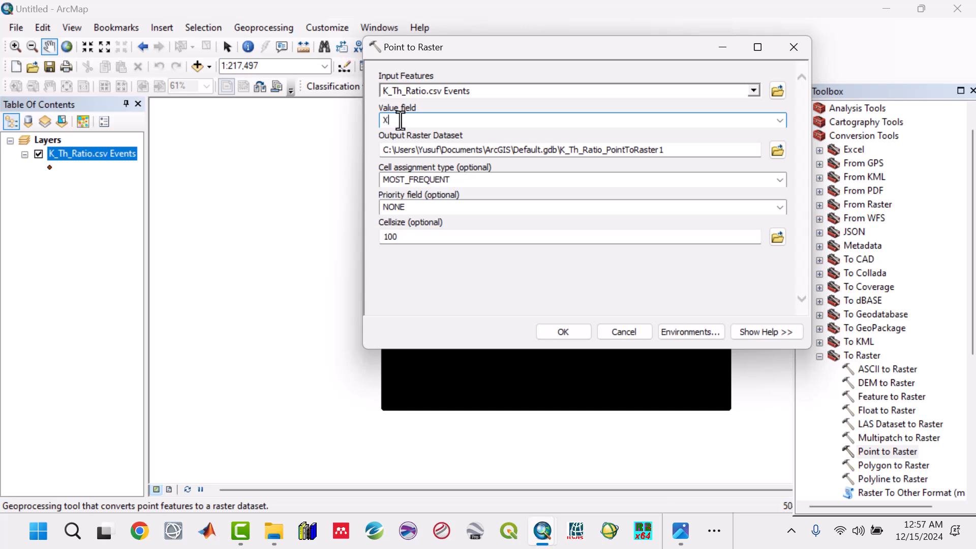
left_click(780, 120)
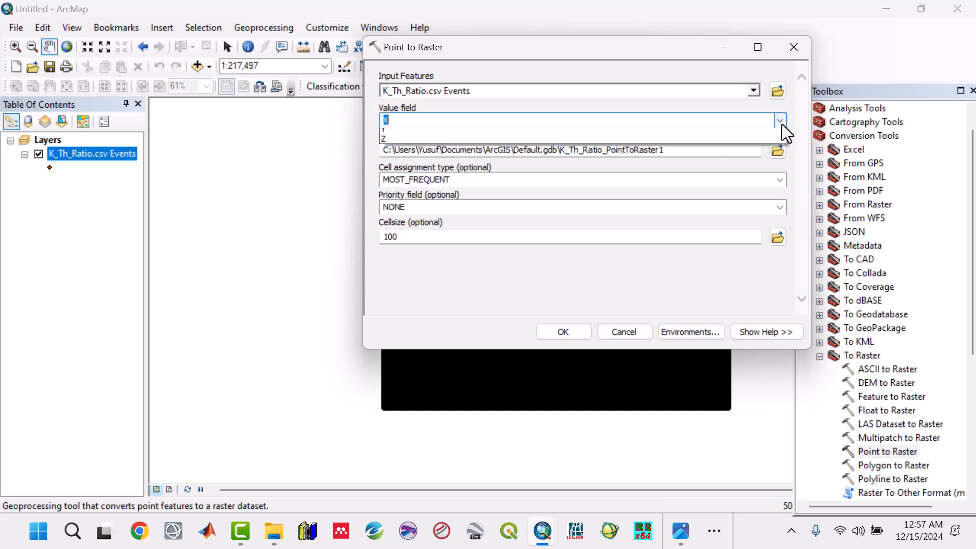
left_click(384, 164)
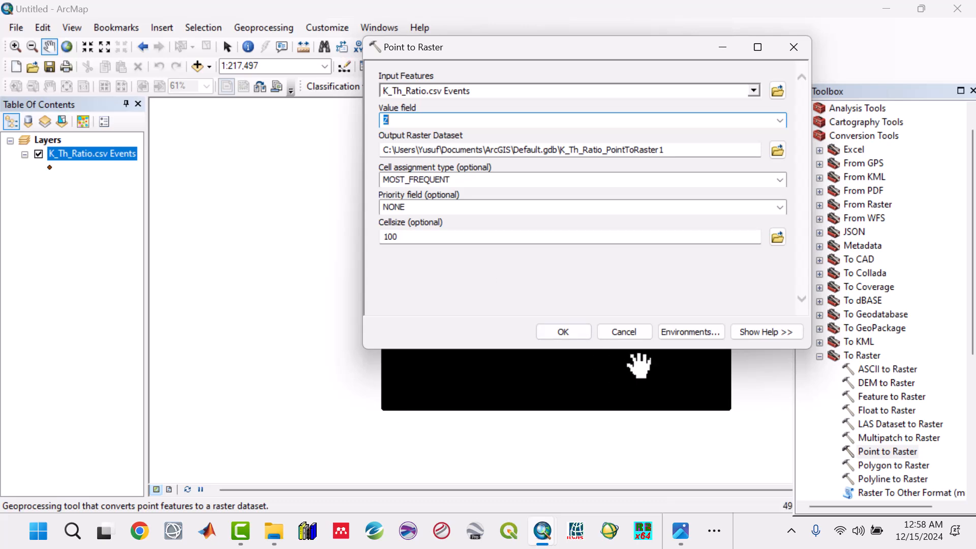
left_click(570, 332)
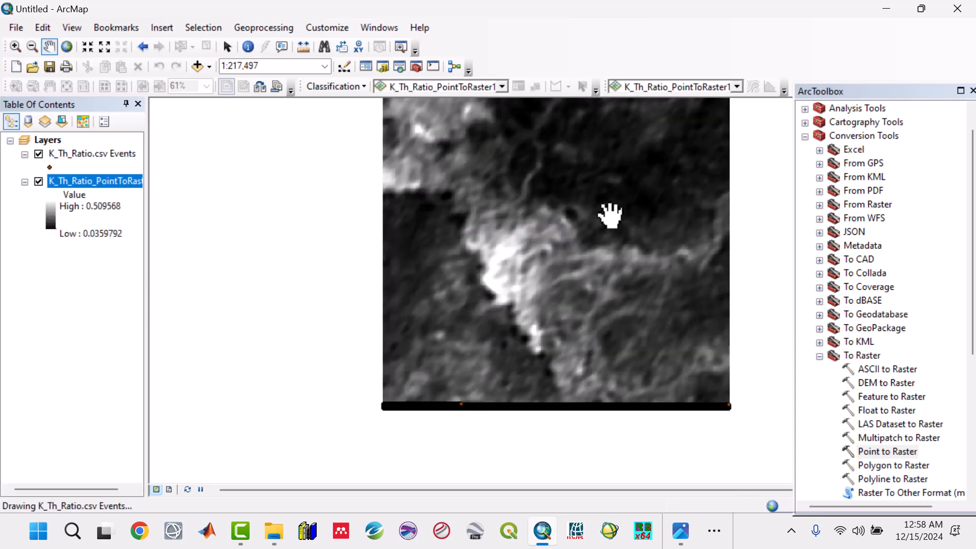
Switch to the photo viewer to compare with the K_Th_Ratio.jpg reference map.
left_click_drag(615, 207, 559, 249)
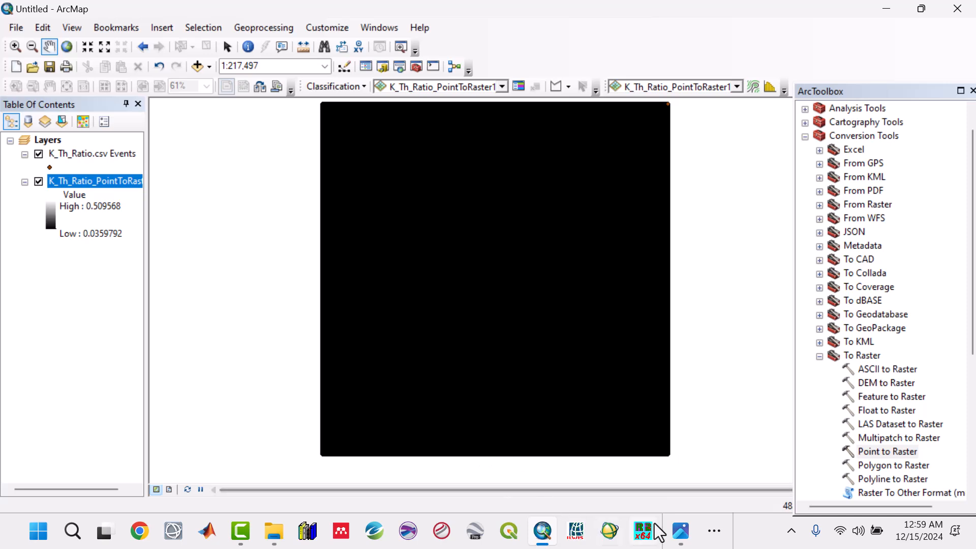
left_click(731, 459)
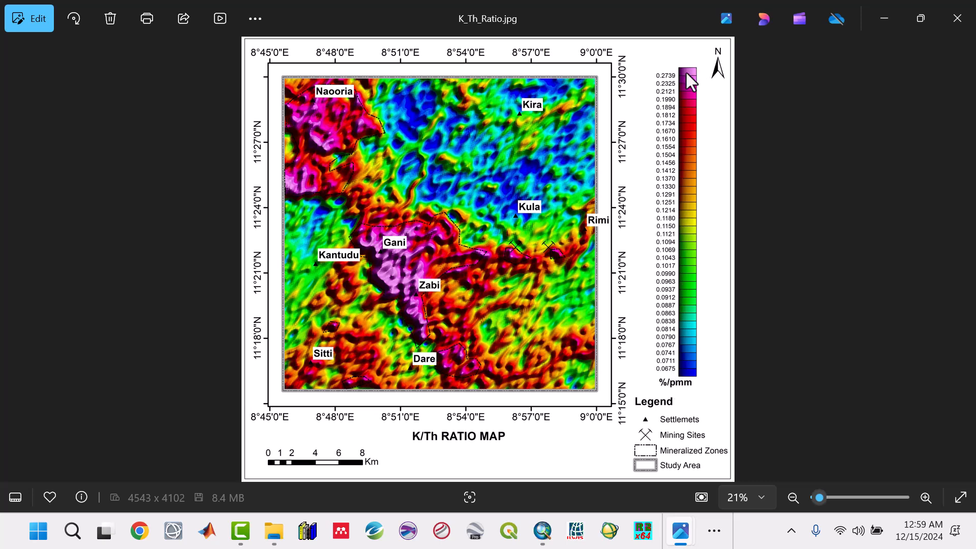
Return to the map and remove the K_Th_Ratio.csv Events point layer, leaving only the raster.
left_click(883, 17)
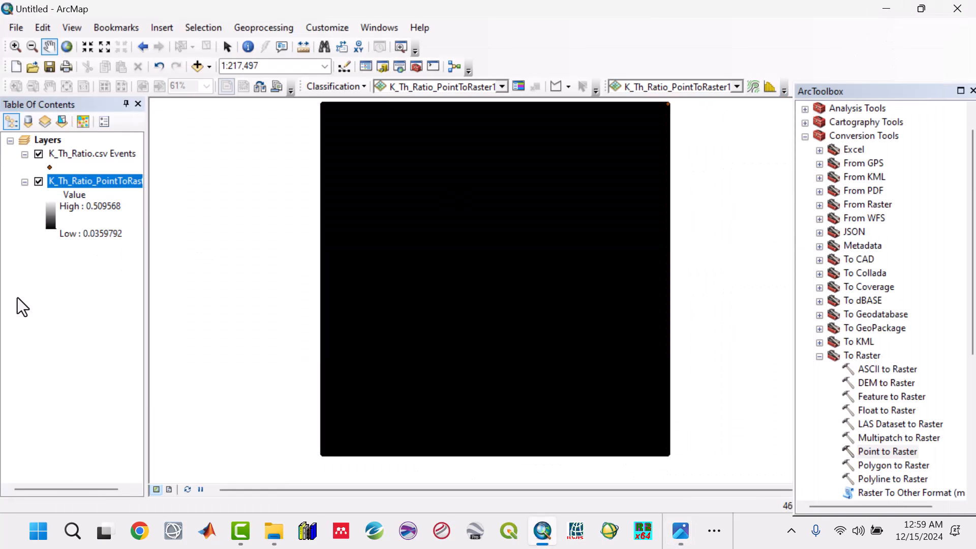
right_click(78, 154)
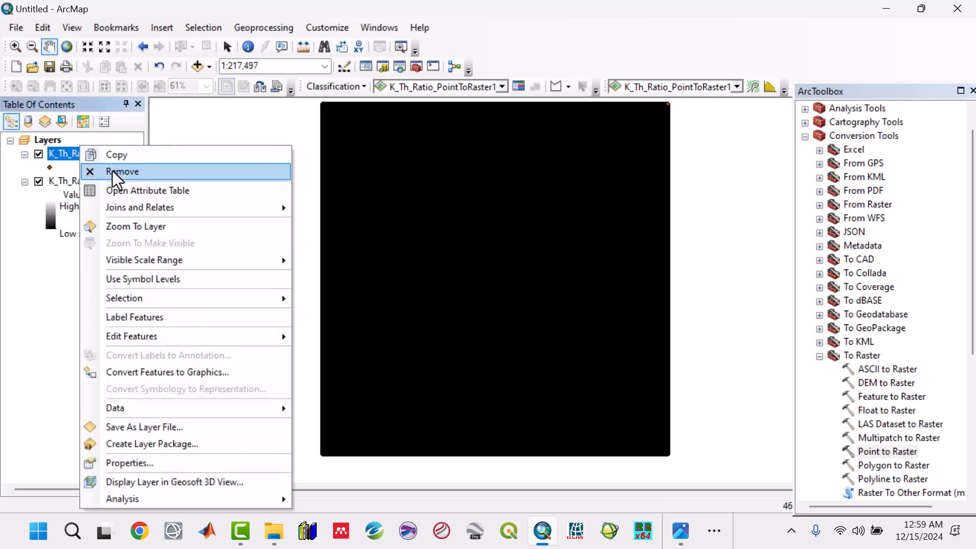
left_click(112, 171)
mouse_move(596, 275)
left_mouse_down()
mouse_move(589, 289)
mouse_move(555, 294)
mouse_move(610, 280)
left_mouse_up()
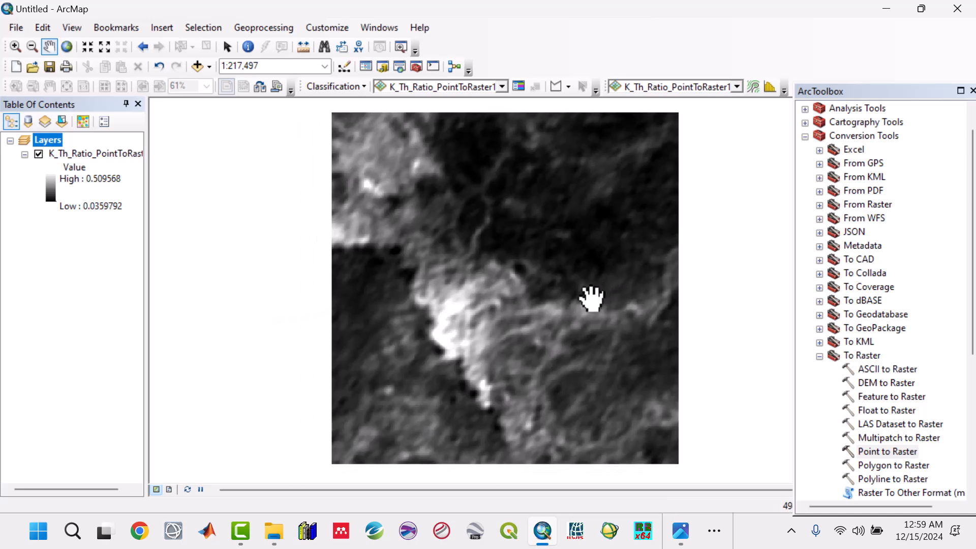
Open the raster layer's properties and examine its source information, especially the cell size, then cancel.
right_click(81, 154)
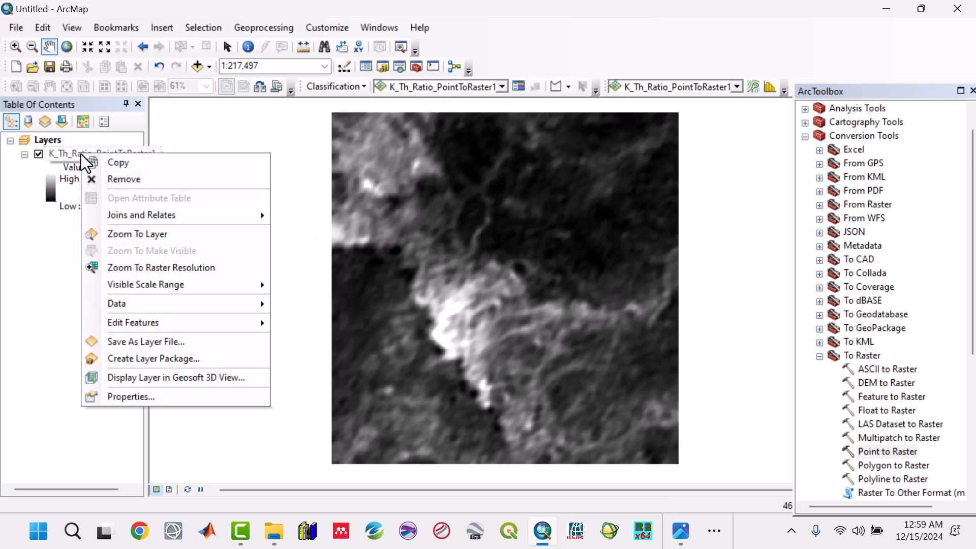
left_click(156, 395)
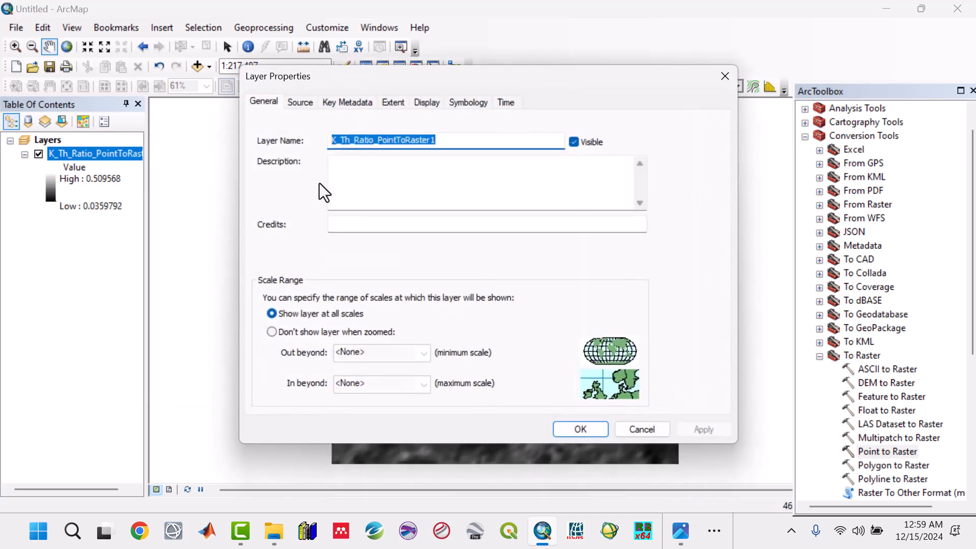
left_click(334, 102)
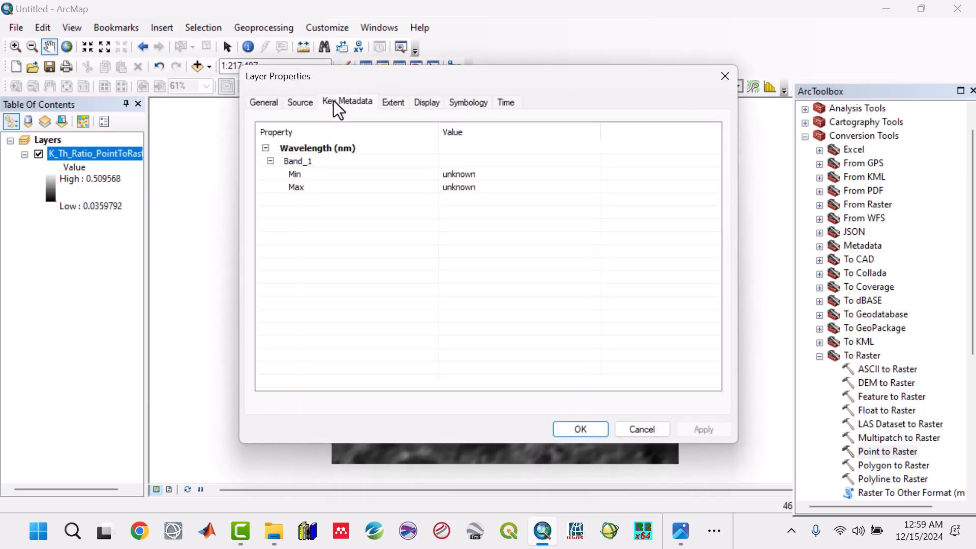
left_click(288, 108)
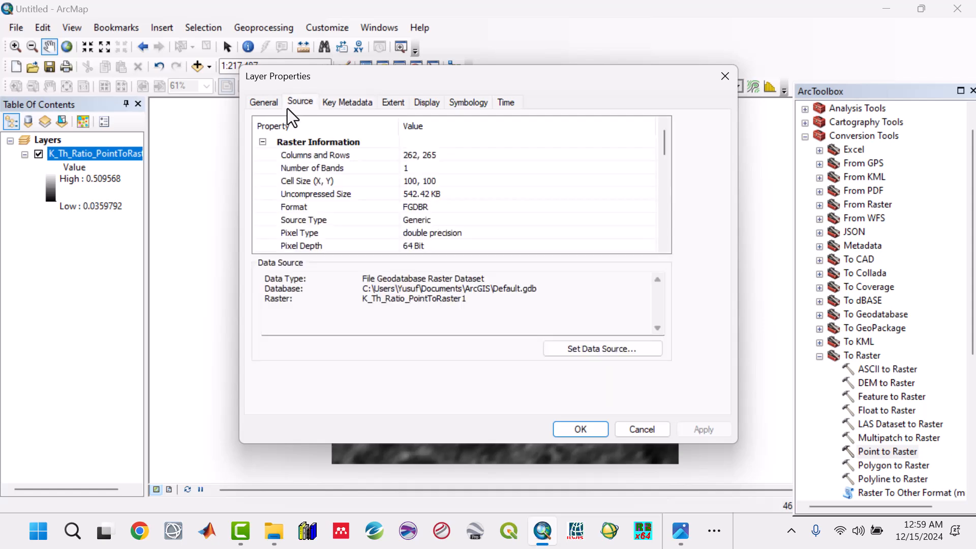
left_click(443, 182)
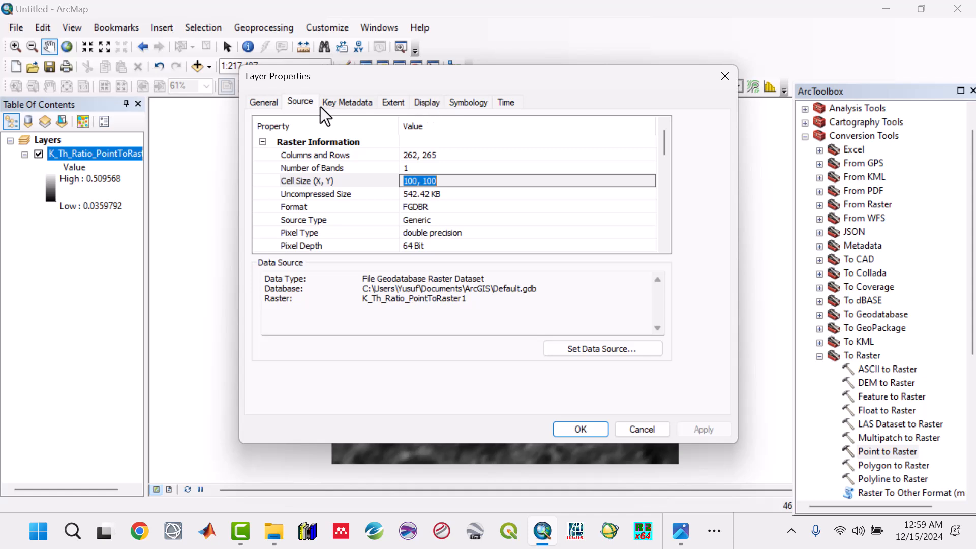
left_click(266, 105)
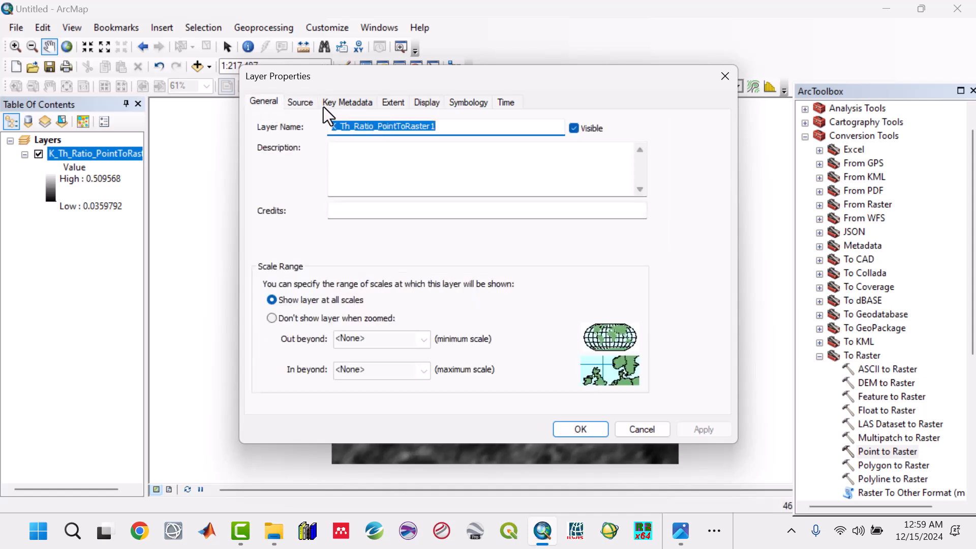
left_click(425, 102)
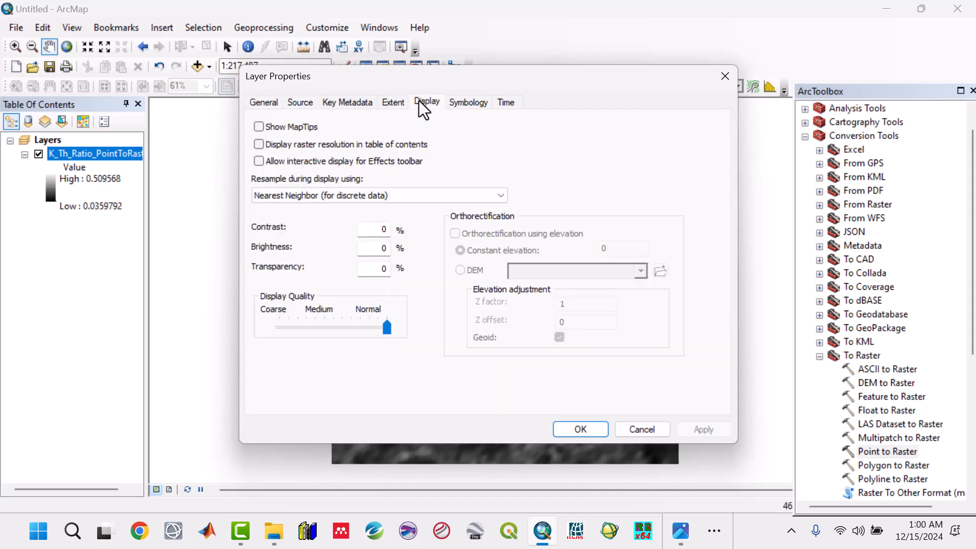
left_click(304, 104)
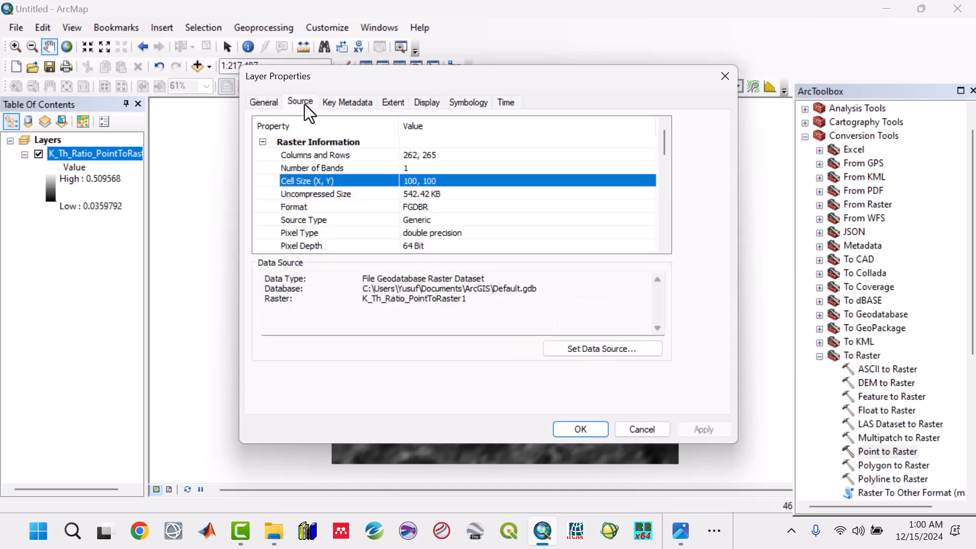
left_click(443, 179)
left_click_drag(440, 181, 403, 181)
left_click(476, 182)
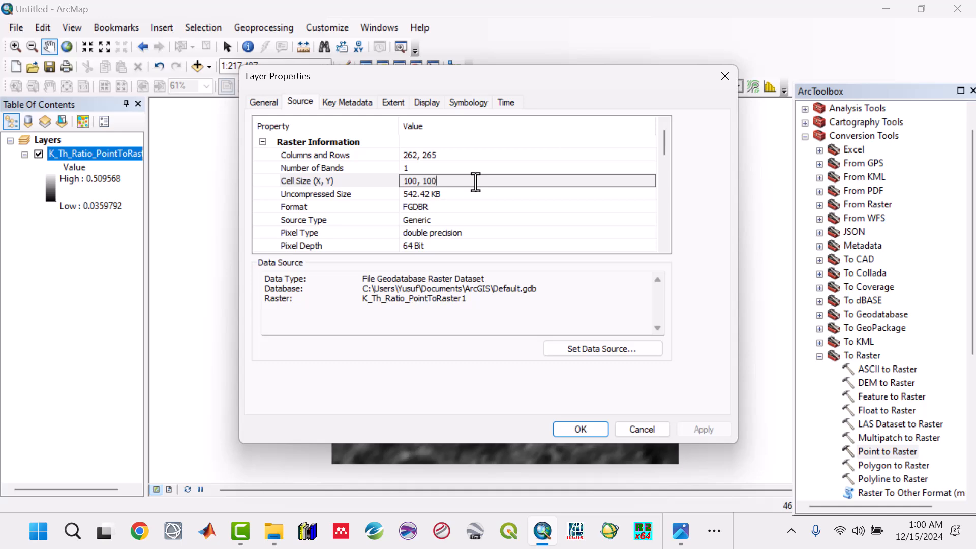
left_click_drag(476, 182, 400, 181)
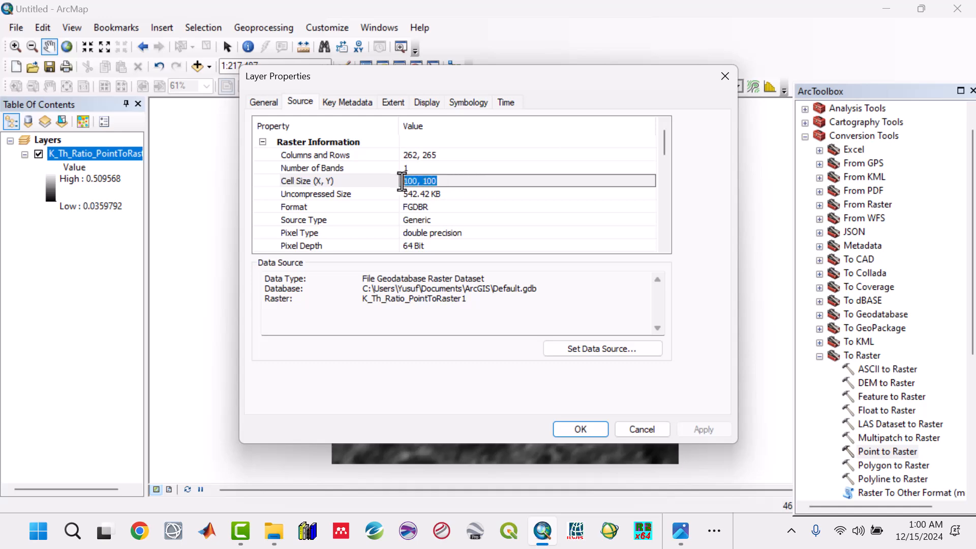
left_click(635, 430)
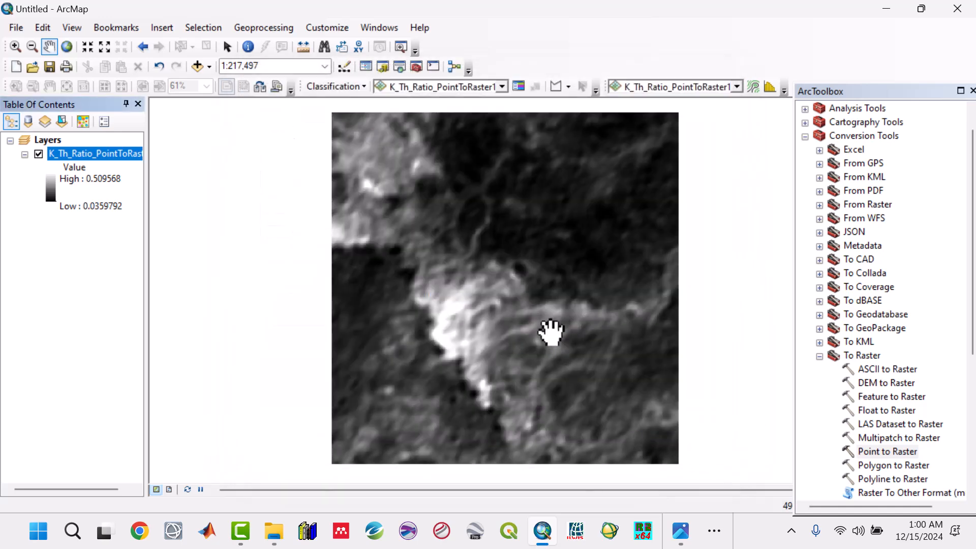
Browse the project's Images folder and view the AS_Classified.jpg reference map, then return to the map.
left_click_drag(551, 333, 545, 331)
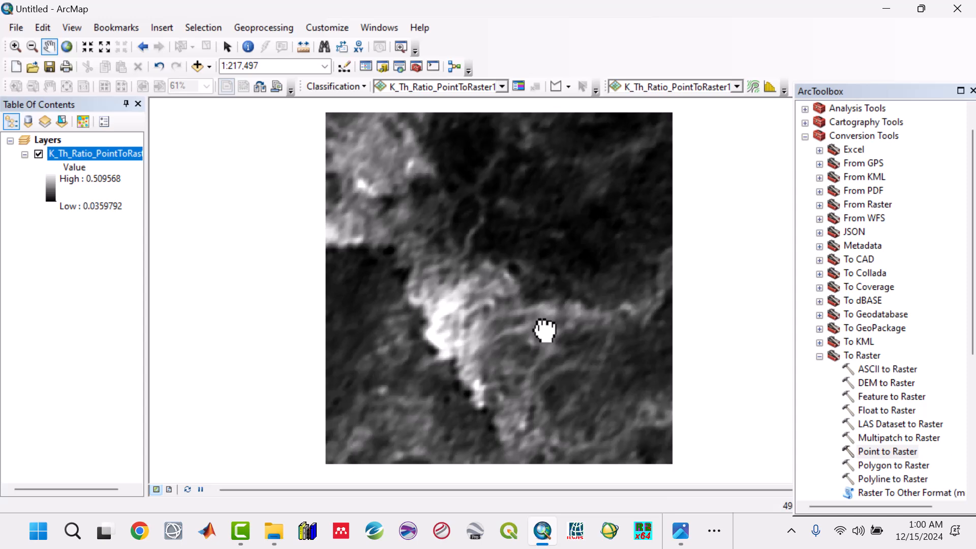
left_click_drag(500, 332, 473, 337)
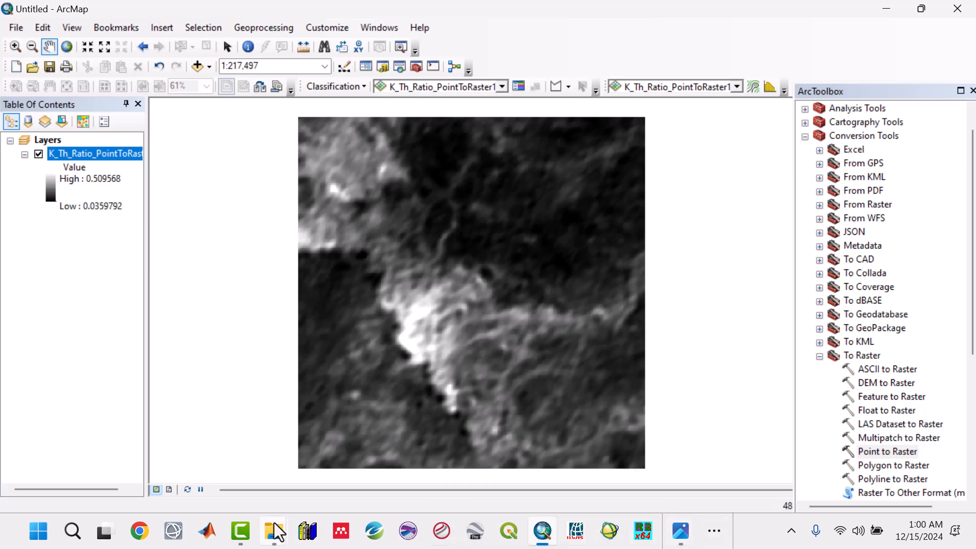
mouse_move(276, 532)
left_click(222, 457)
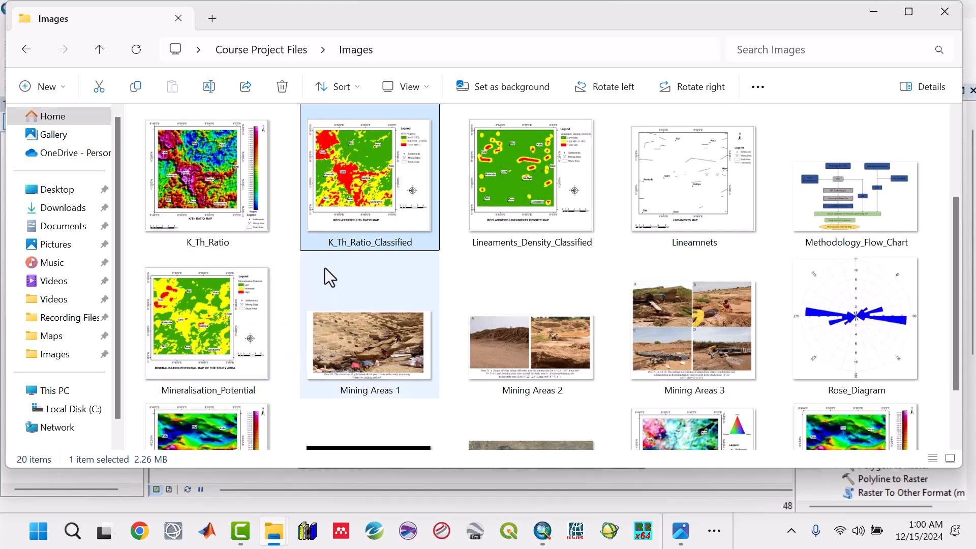
left_click(518, 202)
scroll(517, 203, "down", 2)
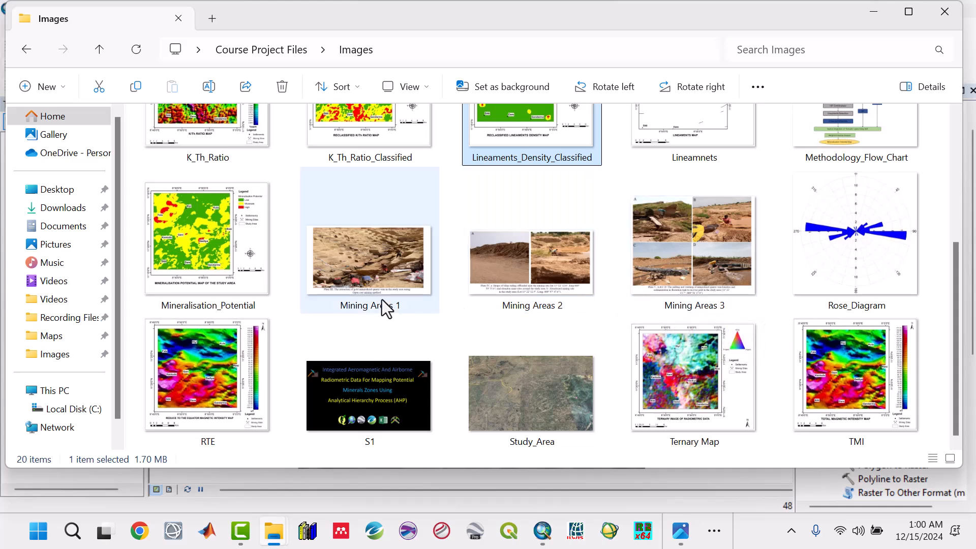
scroll(312, 299, "up", 5)
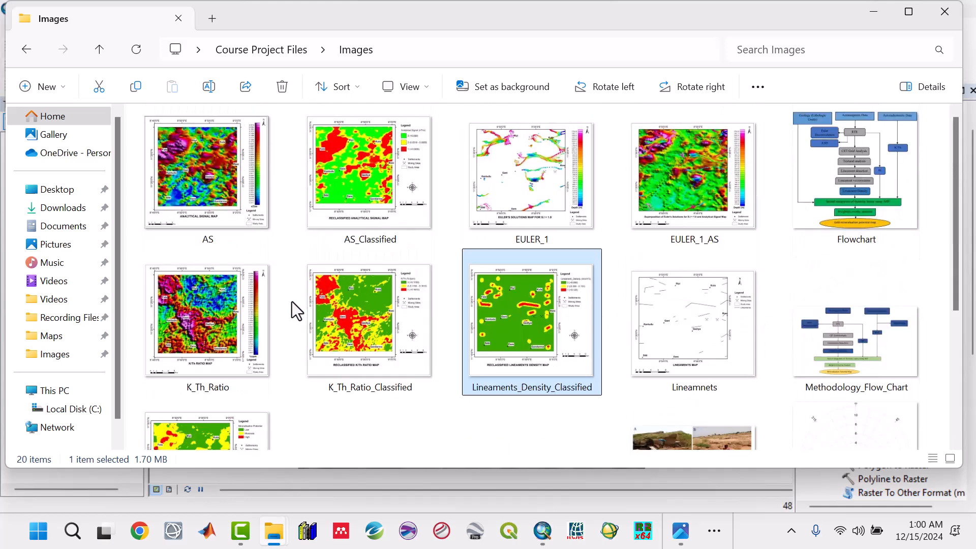
double_click(365, 193)
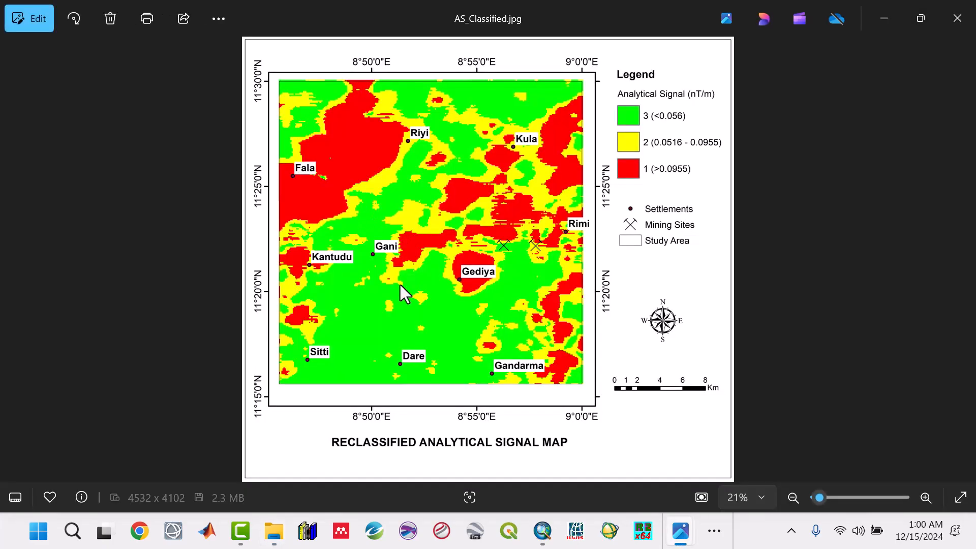
left_click(958, 18)
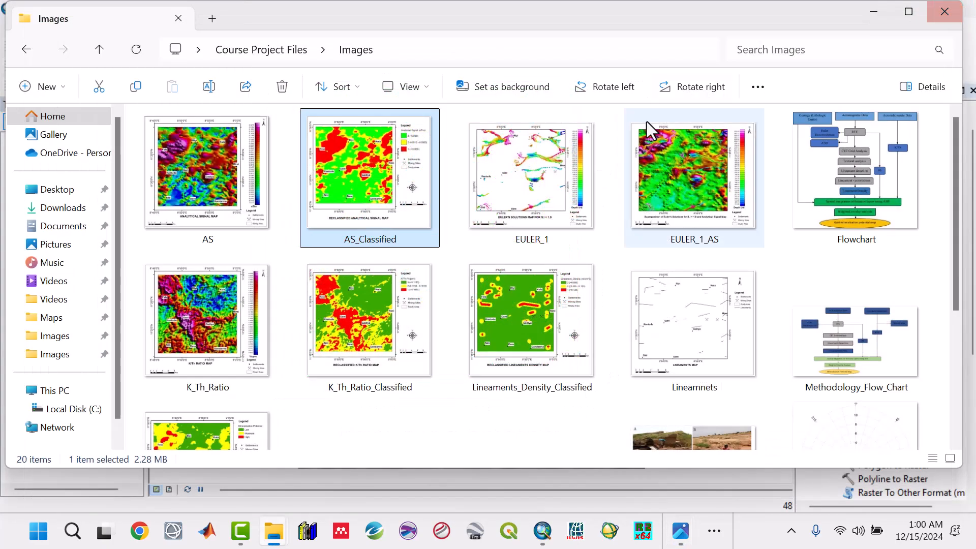
left_click(892, 9)
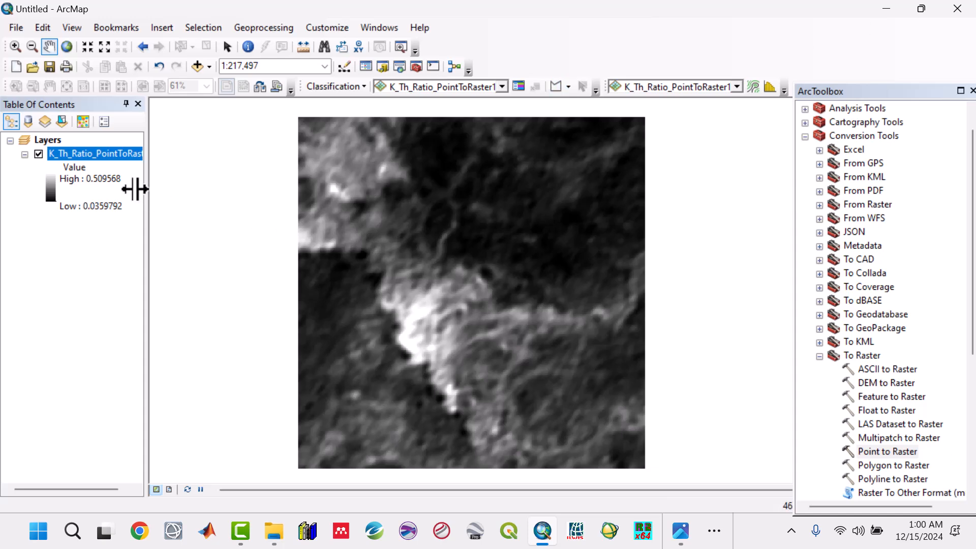
Reopen the raster layer's properties to check its cell size again, then close the dialog.
right_click(81, 154)
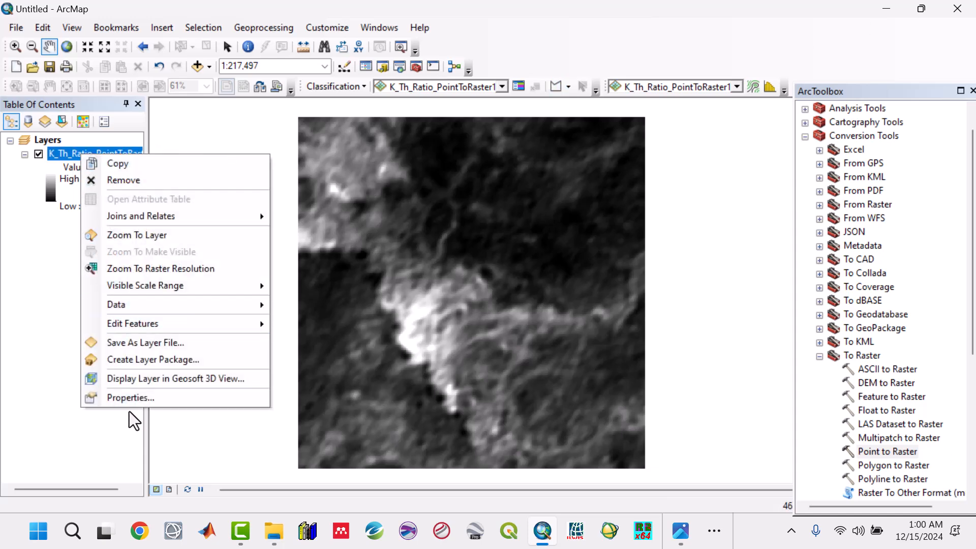
left_click(131, 399)
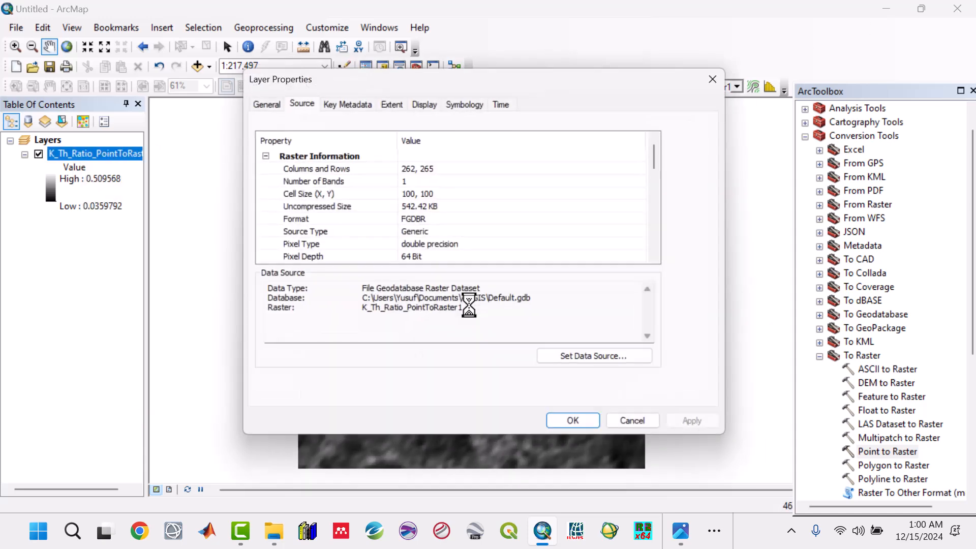
left_click(447, 197)
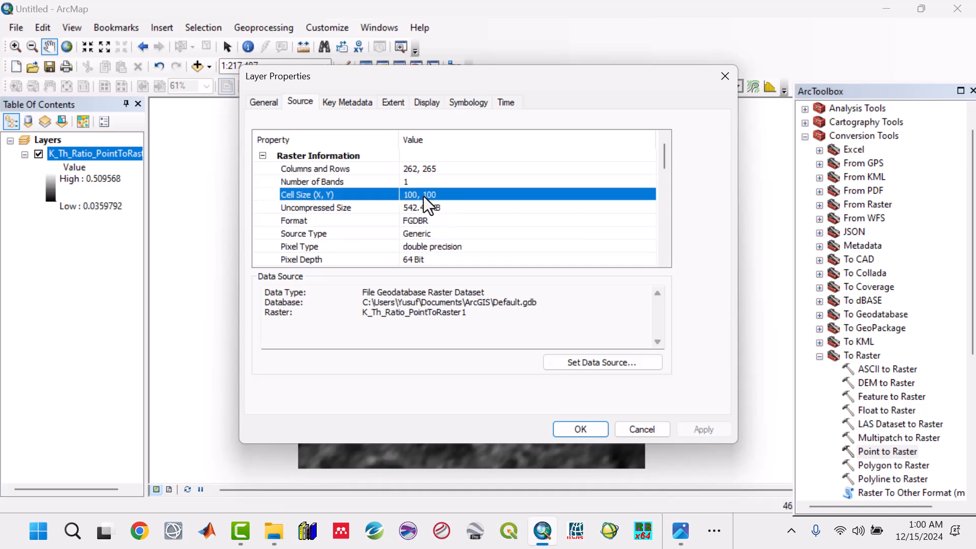
left_click(725, 76)
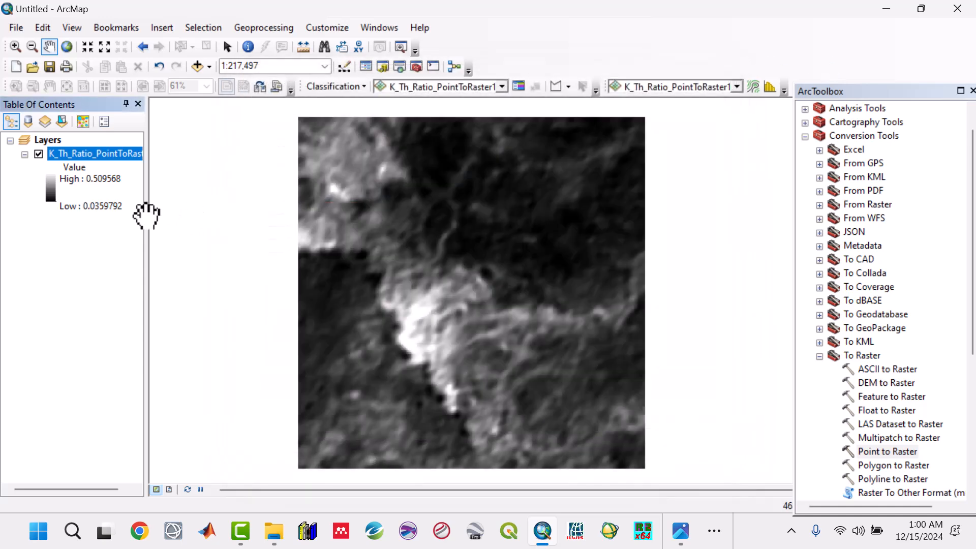
Open the Resample tool from the Data Management raster processing toolset and set K_Th_Ratio_PointToRaster1 as the input raster.
left_click(99, 155)
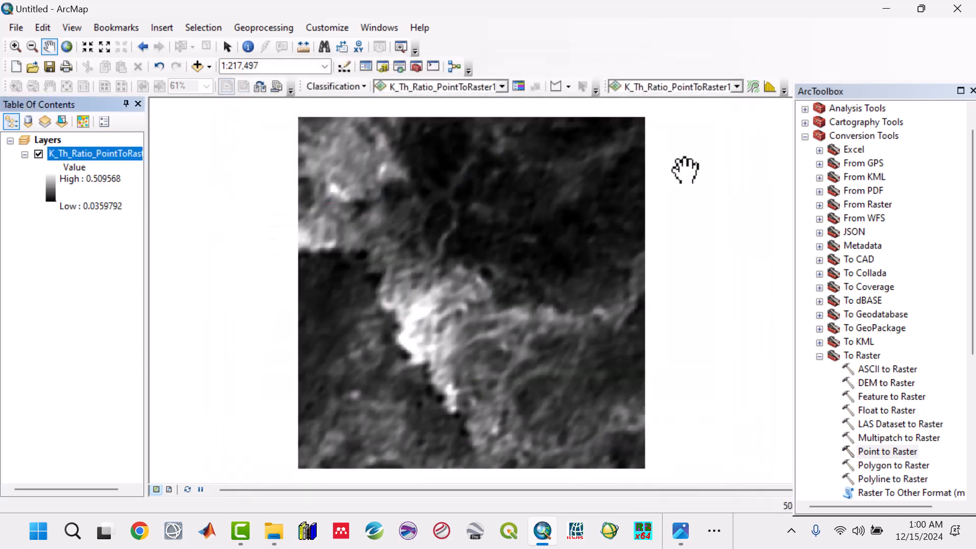
left_click(805, 136)
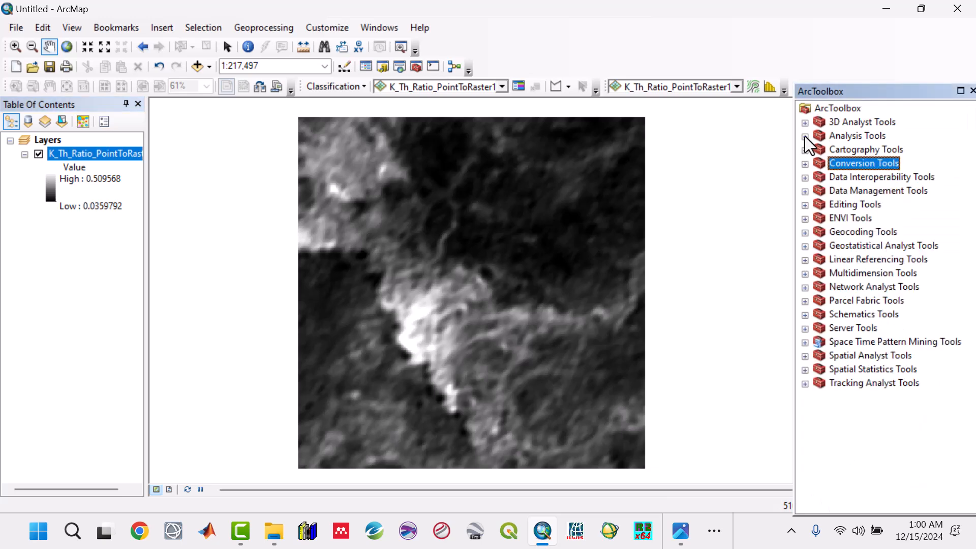
left_click(804, 191)
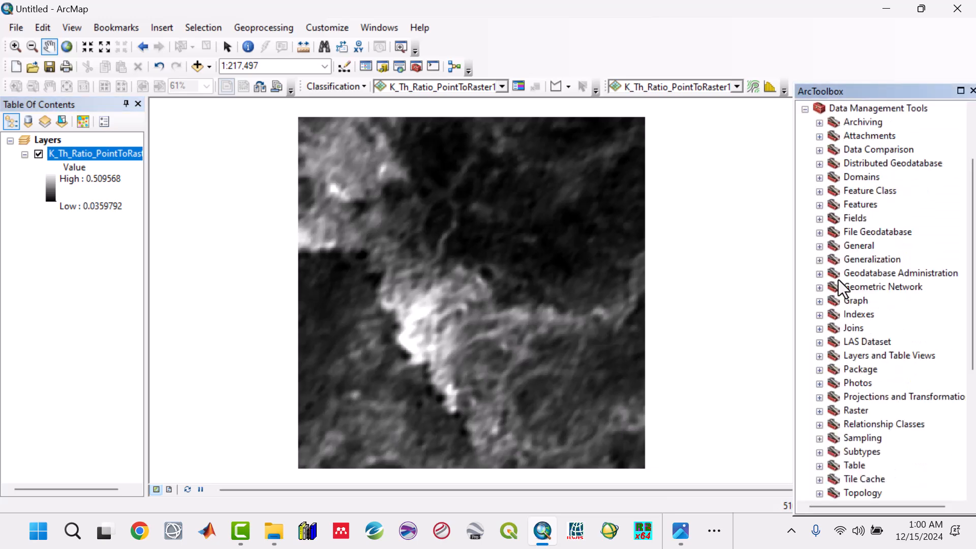
scroll(854, 333, "down", 1)
scroll(851, 328, "down", 2)
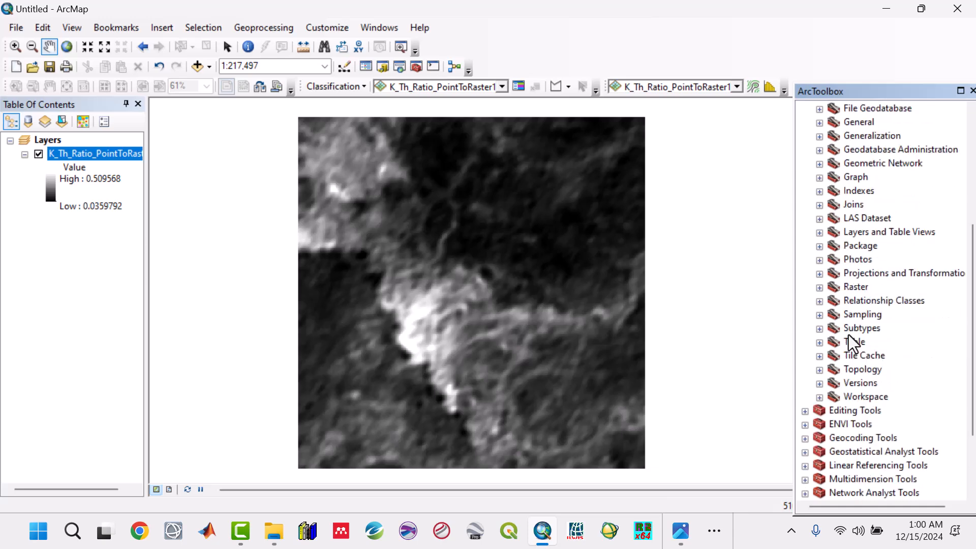
left_click(820, 287)
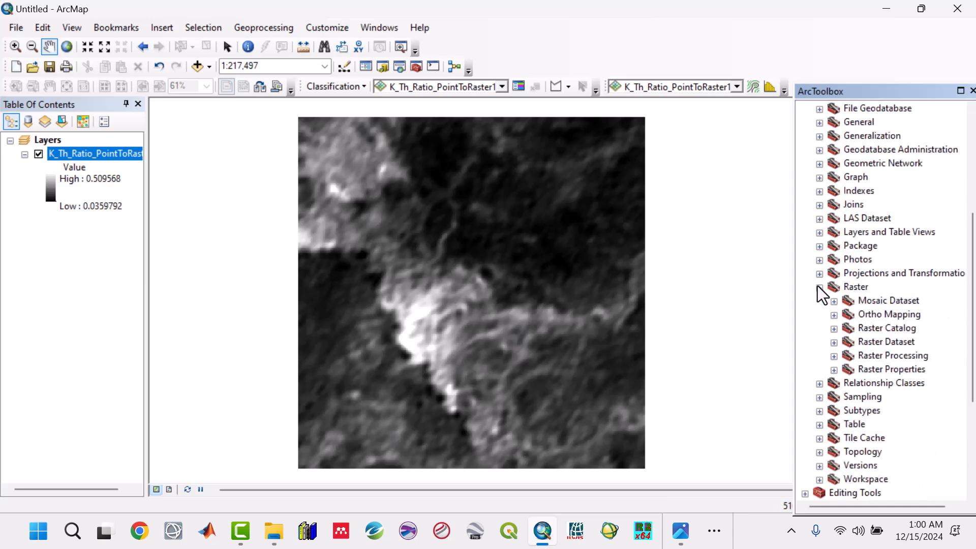
left_click(834, 356)
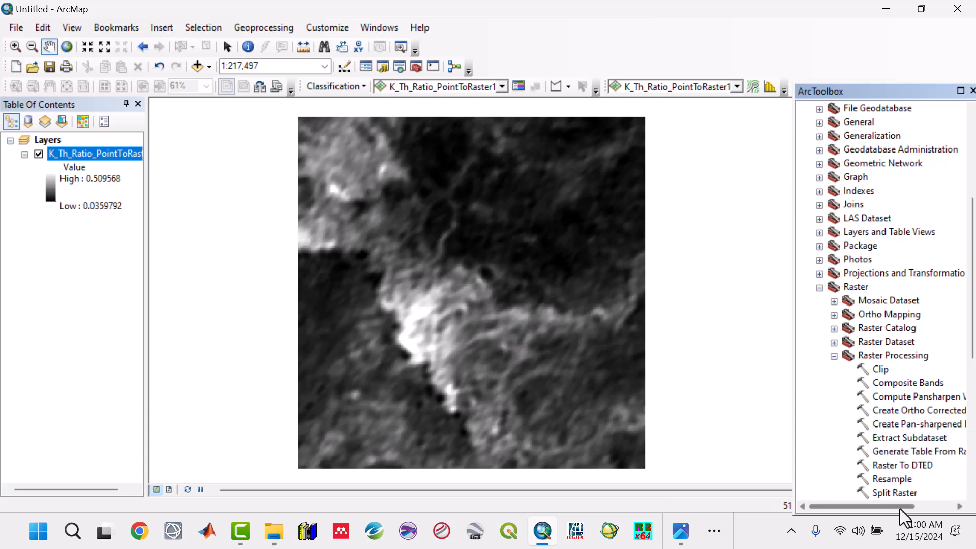
double_click(892, 479)
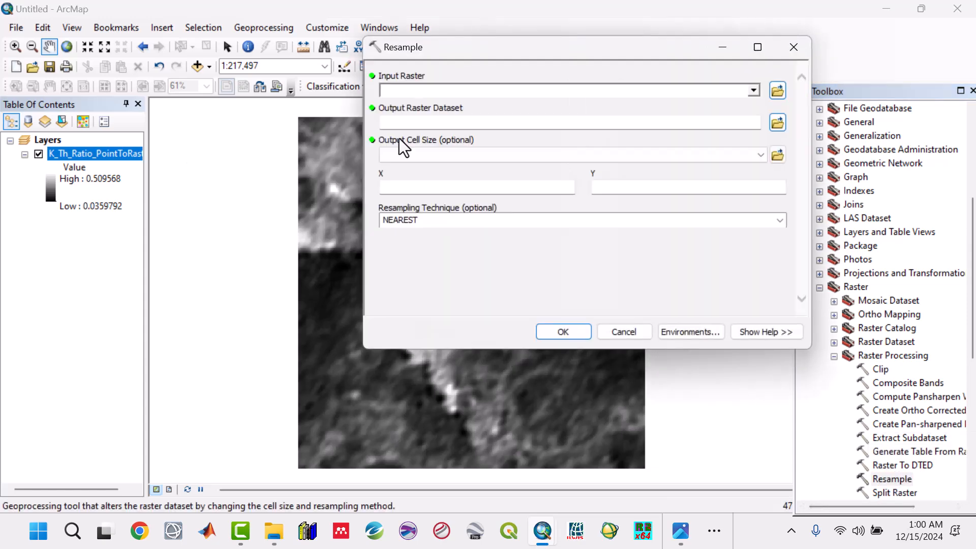
left_click(753, 93)
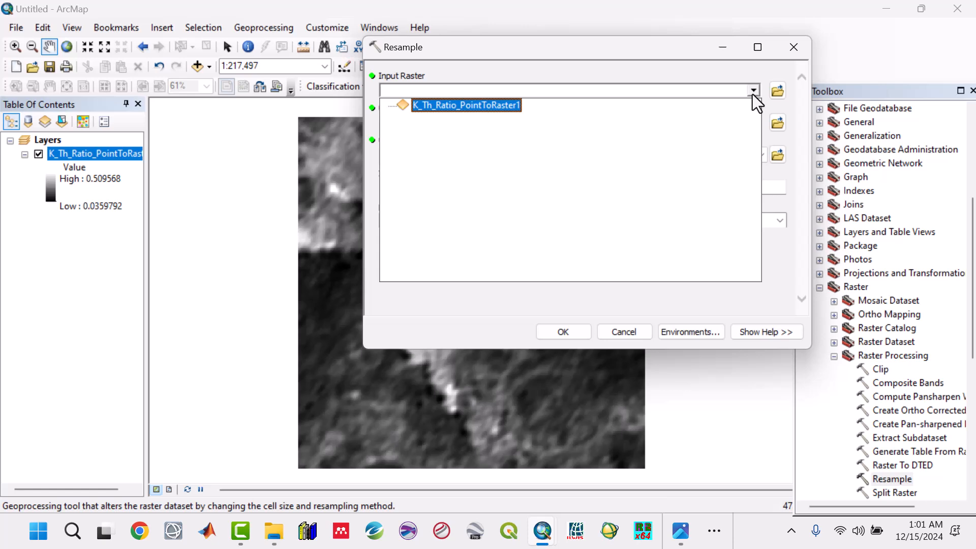
left_click(488, 105)
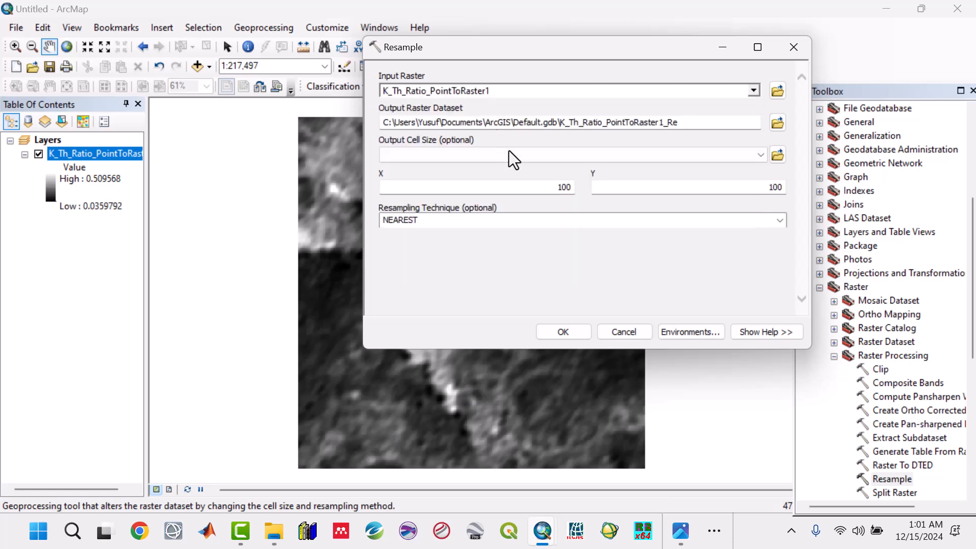
Set the output cell size X and Y to 30, keep NEAREST resampling, and run the Resample tool.
double_click(569, 189)
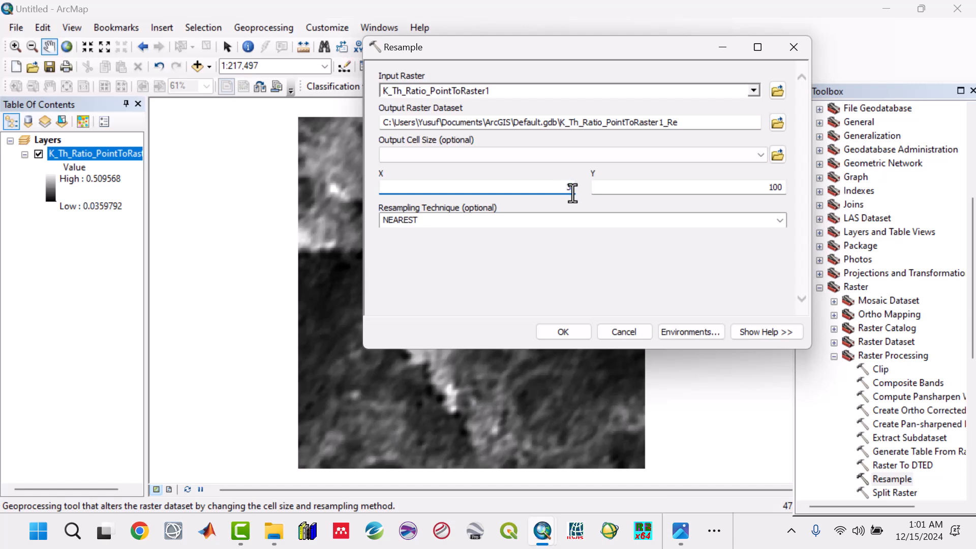
double_click(783, 189)
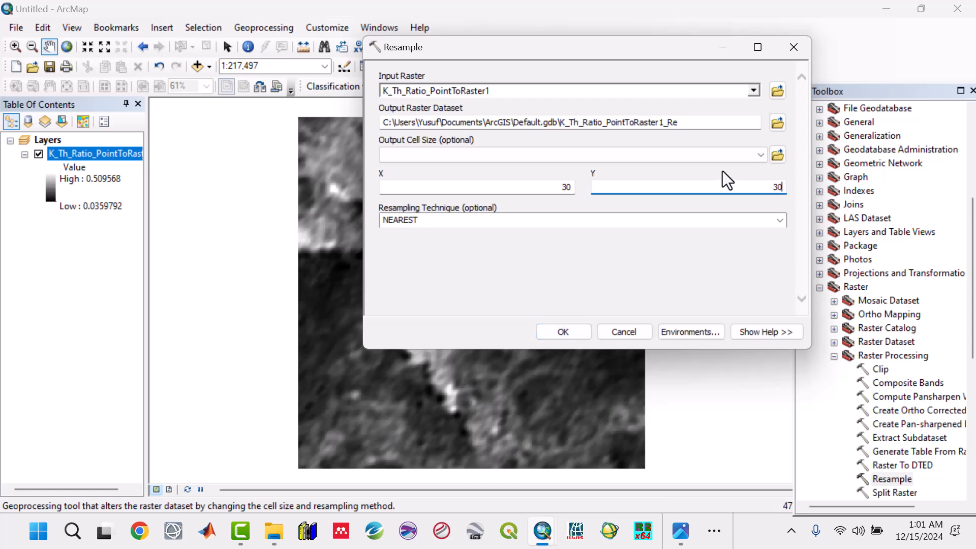
left_click(779, 222)
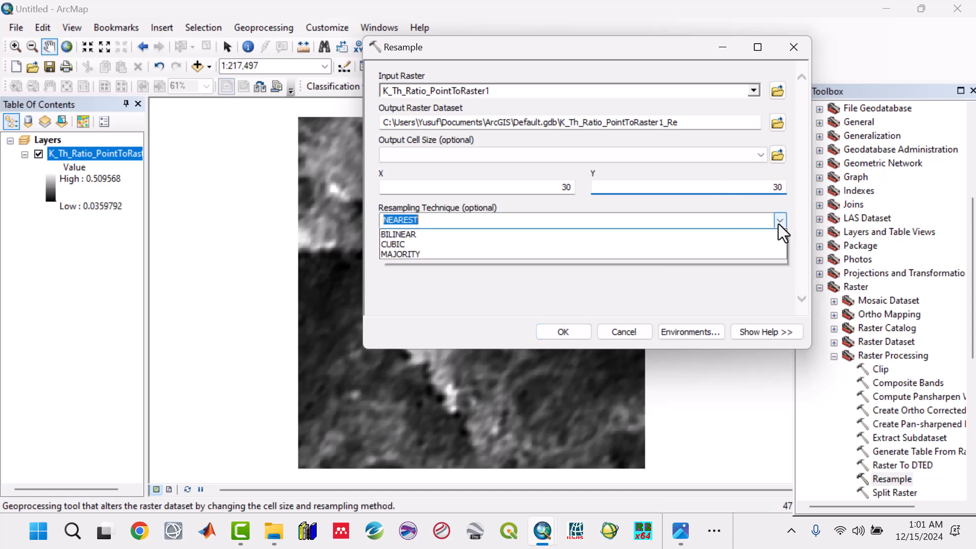
left_click(752, 215)
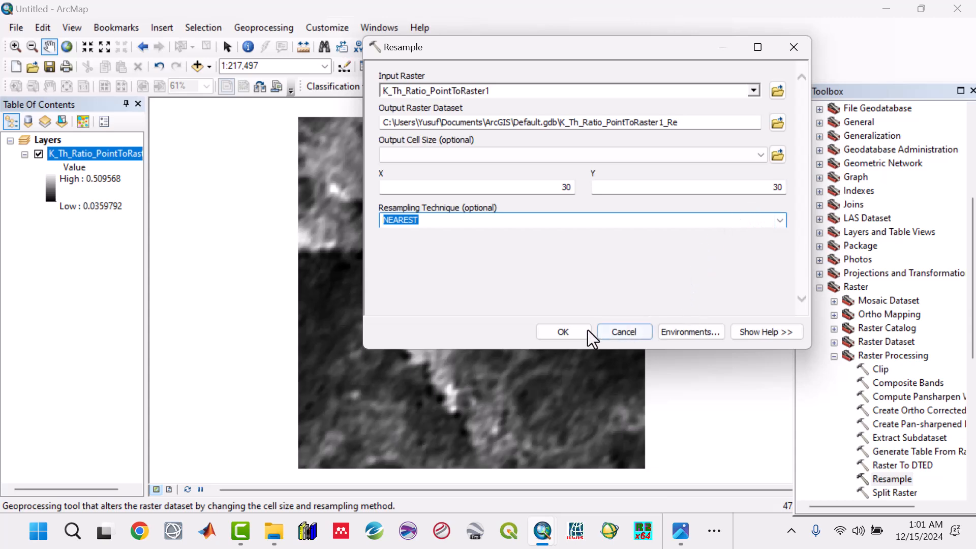
left_click(575, 333)
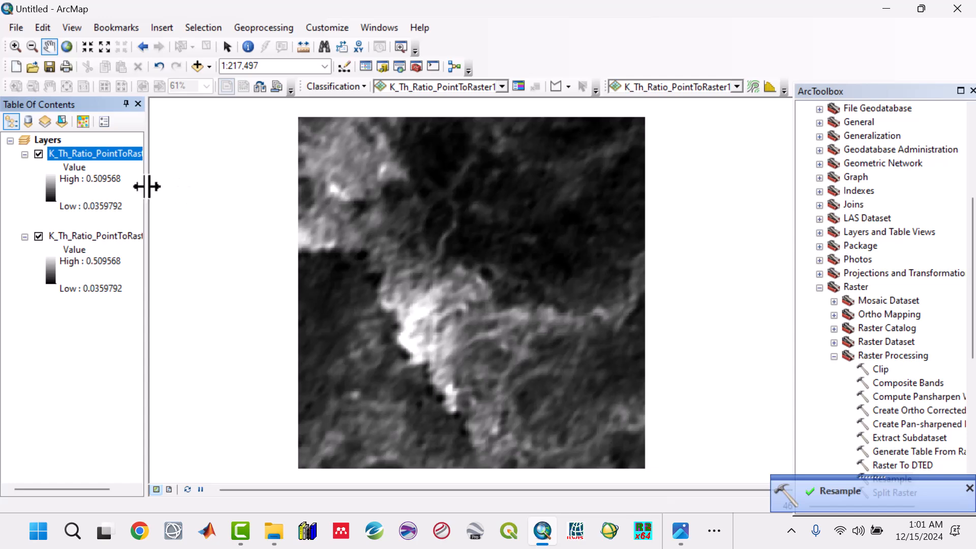
Examine the resampled layer's source properties, especially its cell size, then close the dialog.
left_click_drag(147, 186, 219, 186)
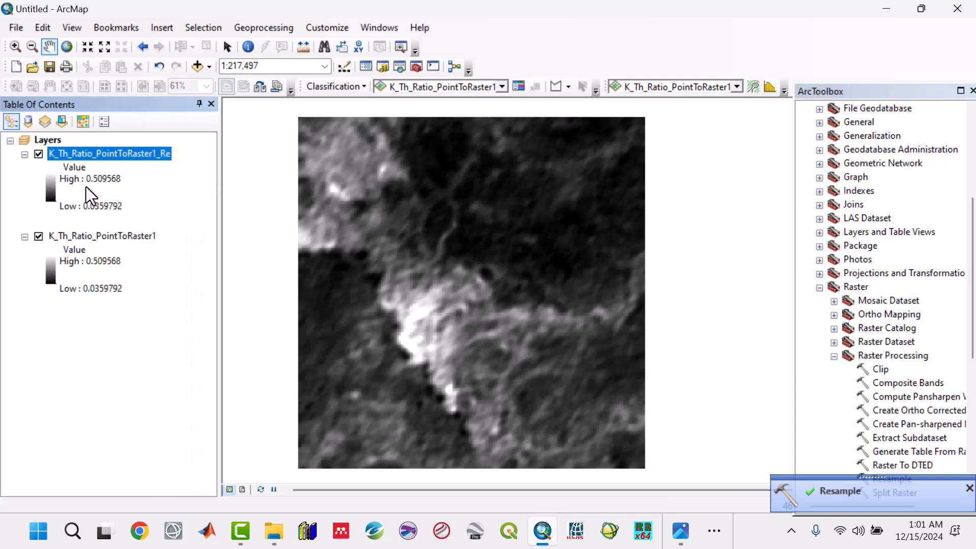
left_click(39, 237)
right_click(109, 149)
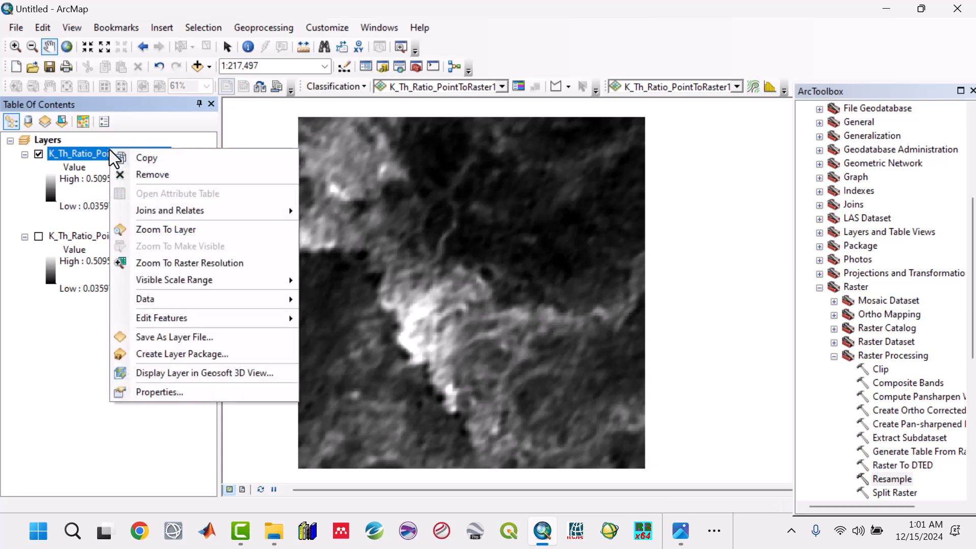
left_click(171, 392)
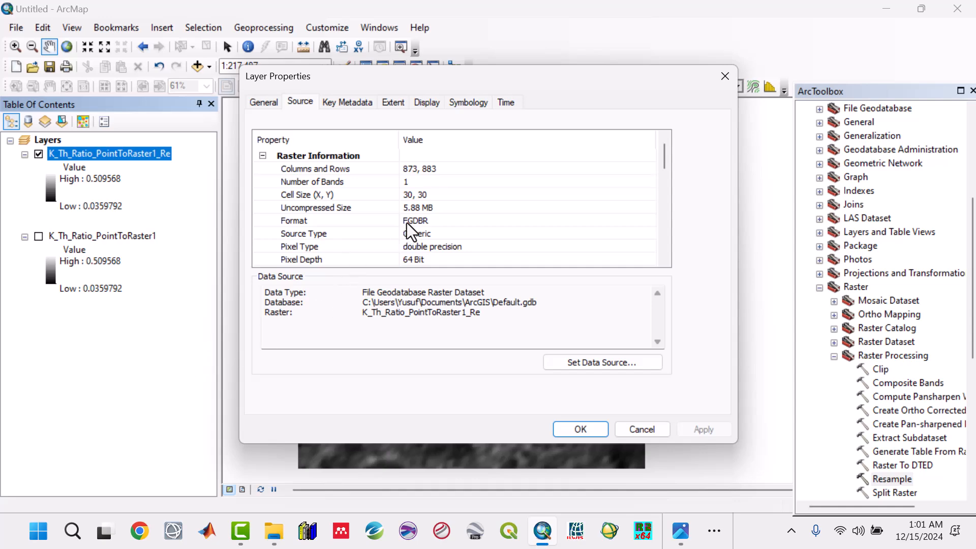
left_click(638, 429)
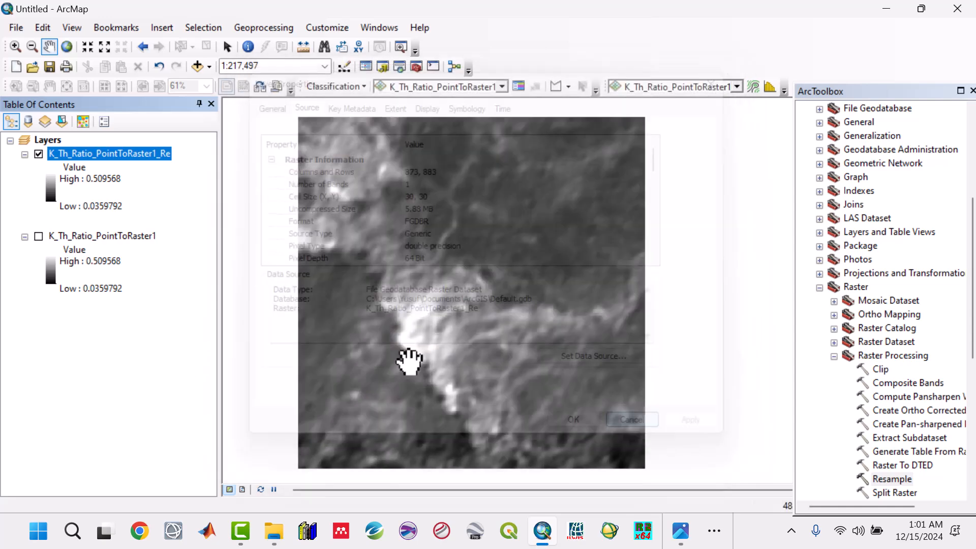
Remove the original K_Th_Ratio_PointToRaster1 layer from the map, keeping only the resampled raster.
left_click(139, 239)
right_click(139, 239)
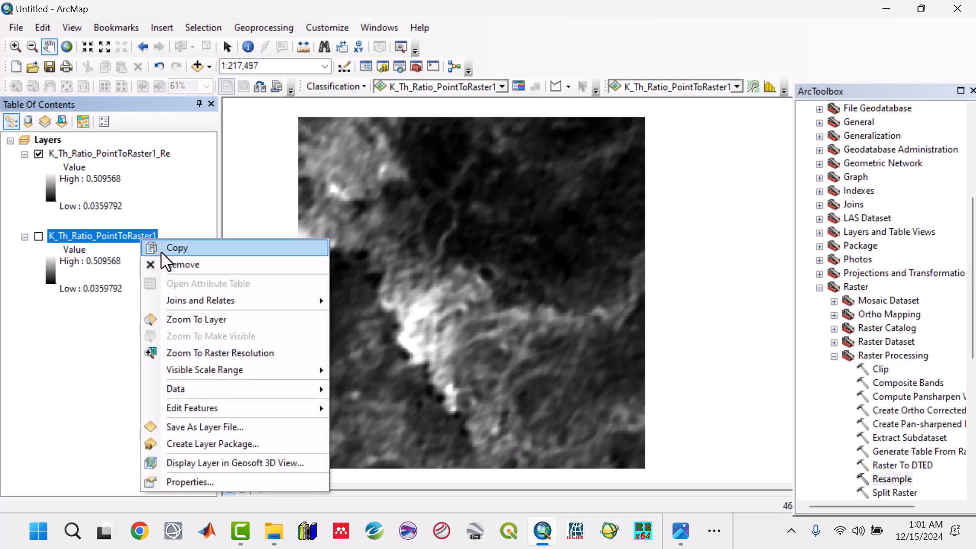
left_click(173, 265)
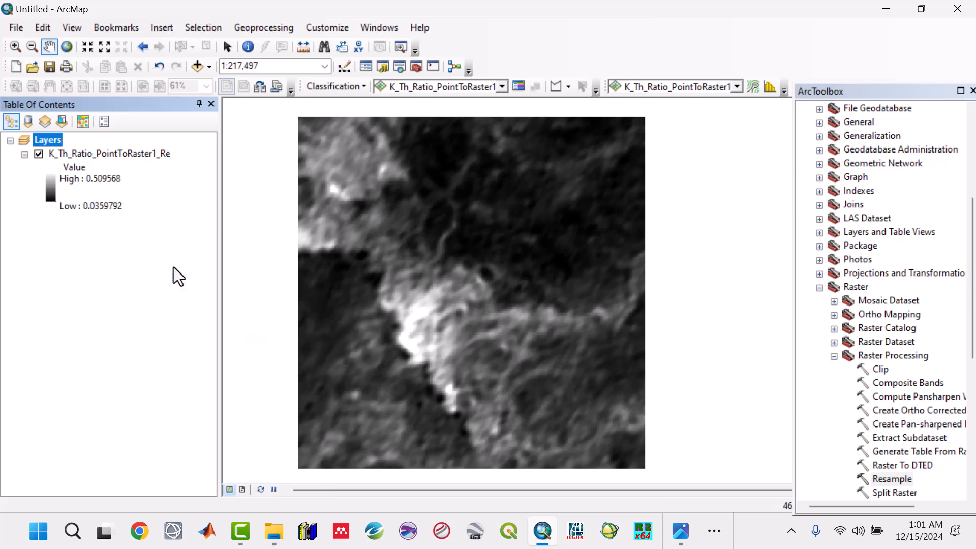
Apply a blue-to-red rainbow colour ramp to the resampled K/Th ratio raster.
left_click(50, 189)
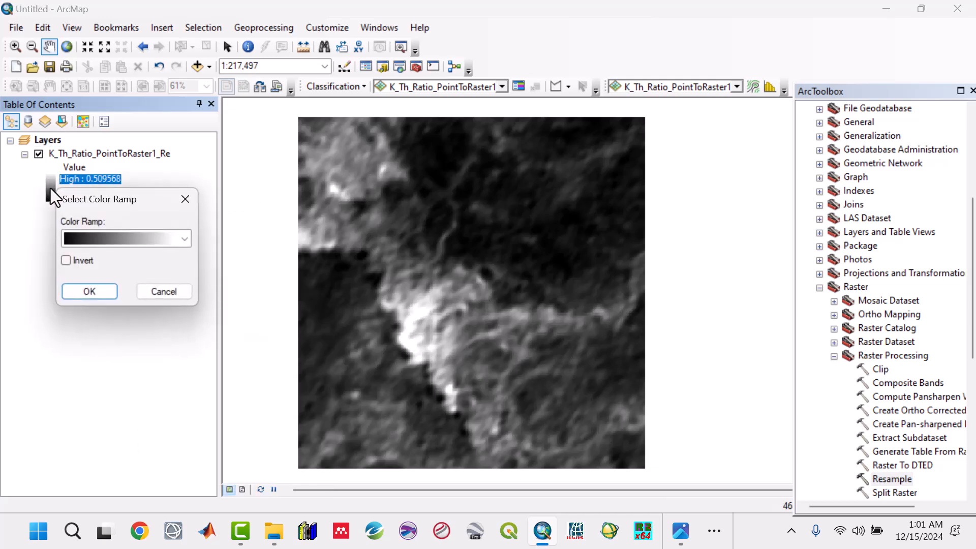
left_click(182, 238)
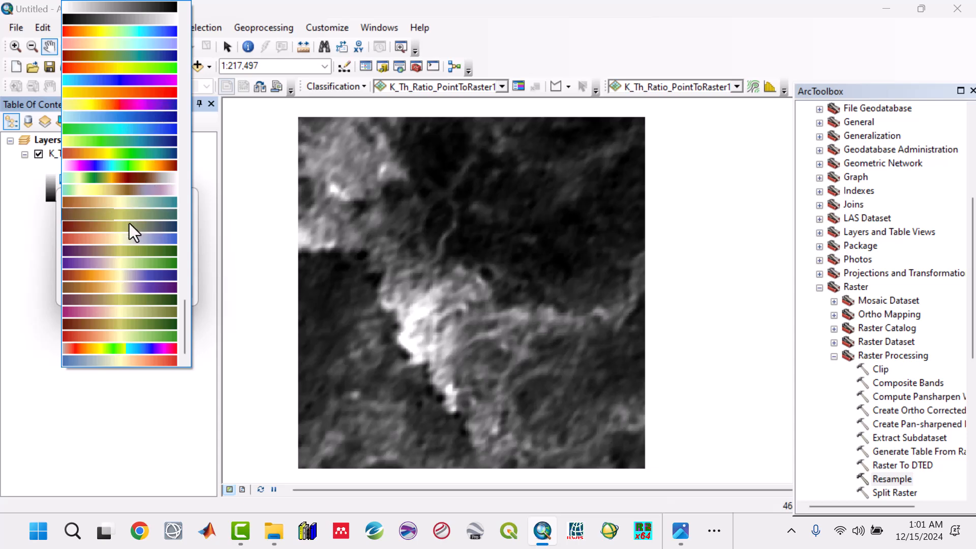
scroll(129, 238, "up", 6)
scroll(130, 228, "up", 3)
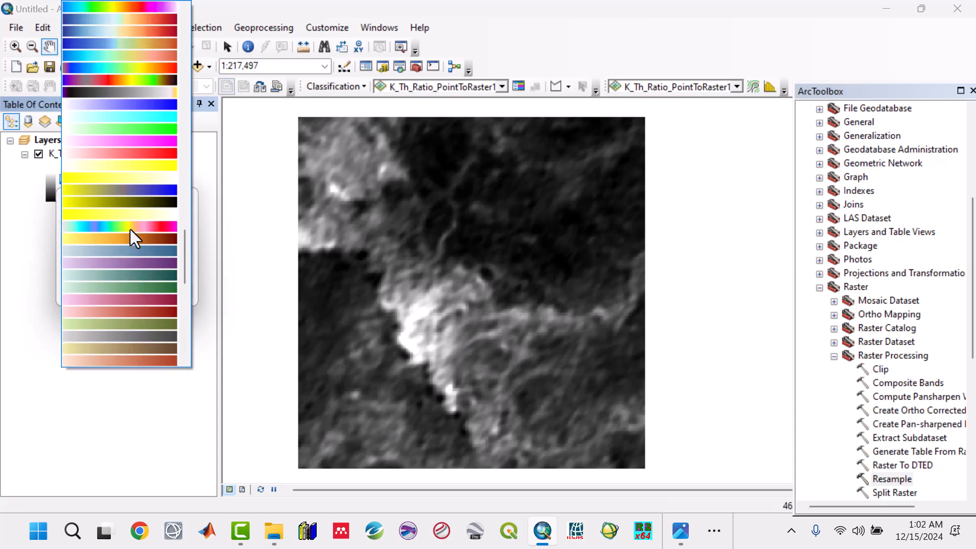
scroll(131, 212, "up", 5)
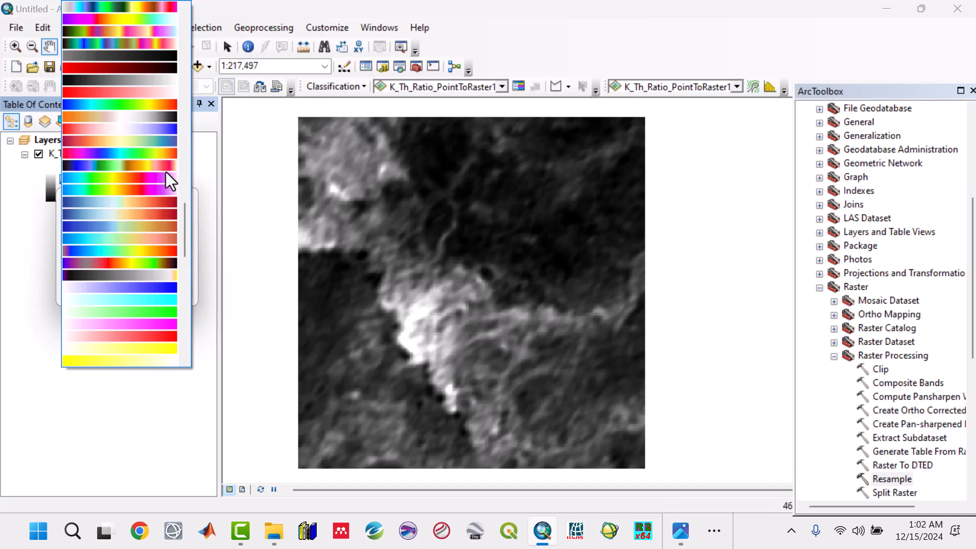
scroll(157, 167, "up", 1)
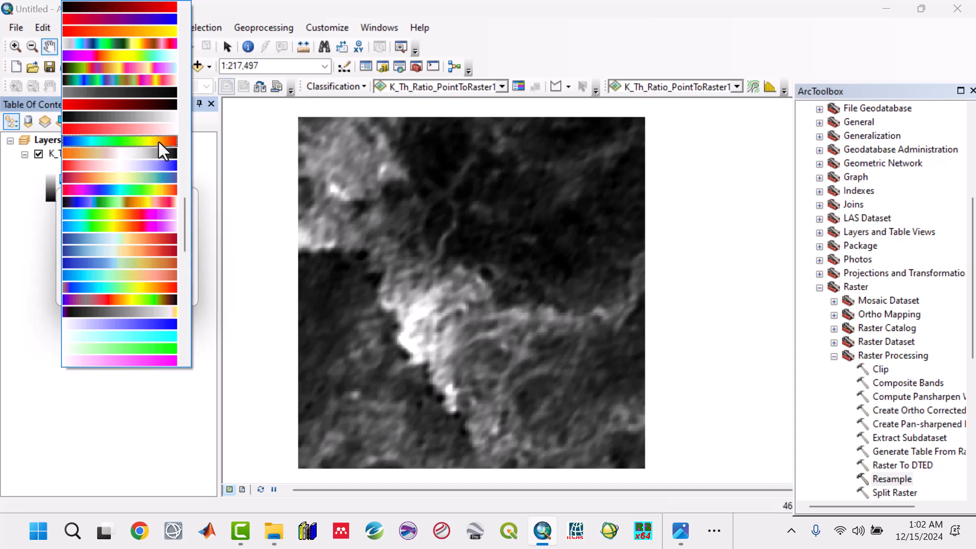
left_click(159, 142)
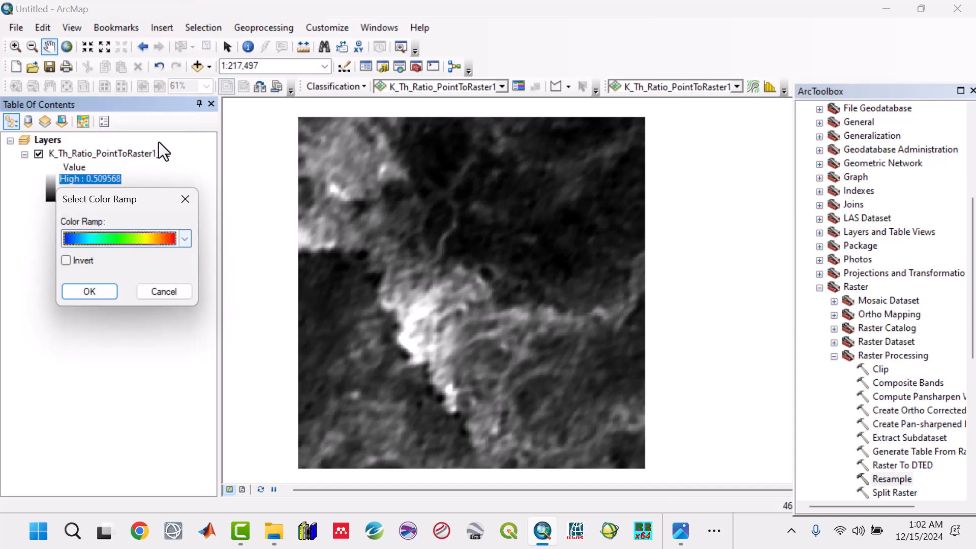
left_click(87, 296)
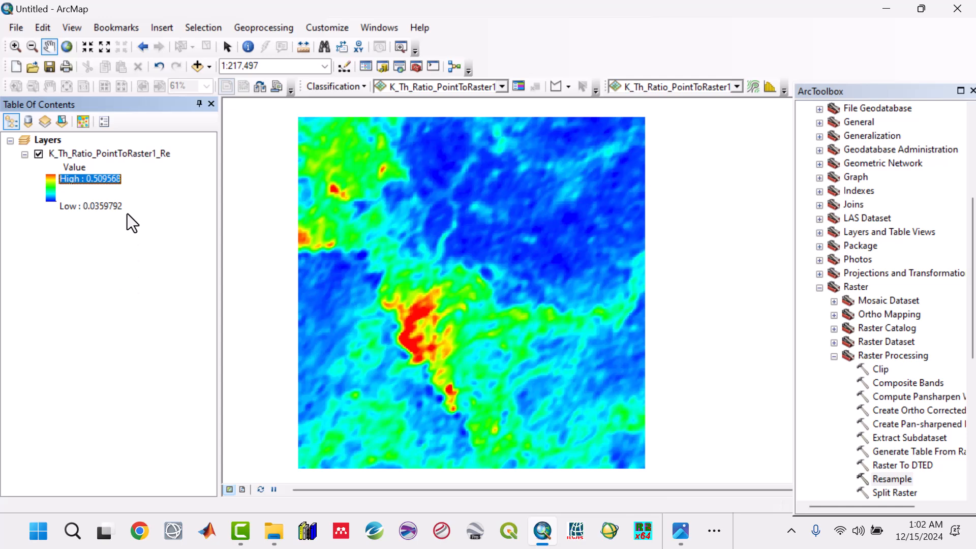
Try a cyan-to-magenta colour ramp on the resampled K/Th ratio raster from the colour ramp list.
left_click(51, 184)
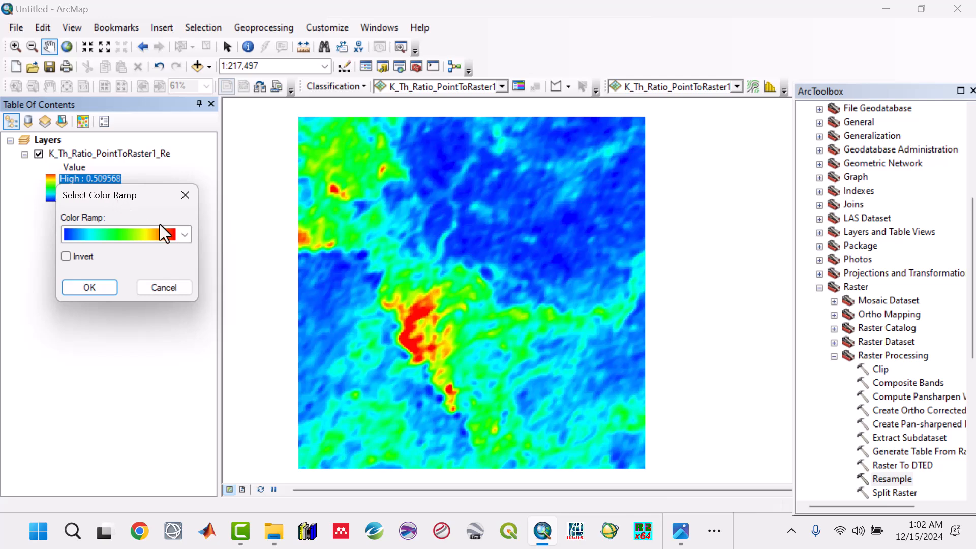
left_click(188, 237)
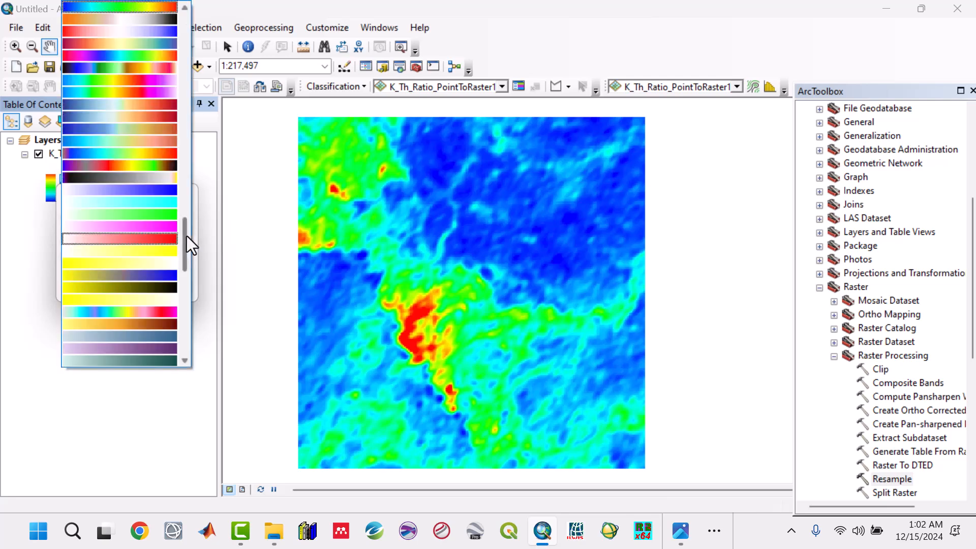
scroll(175, 270, "down", 5)
scroll(176, 271, "down", 7)
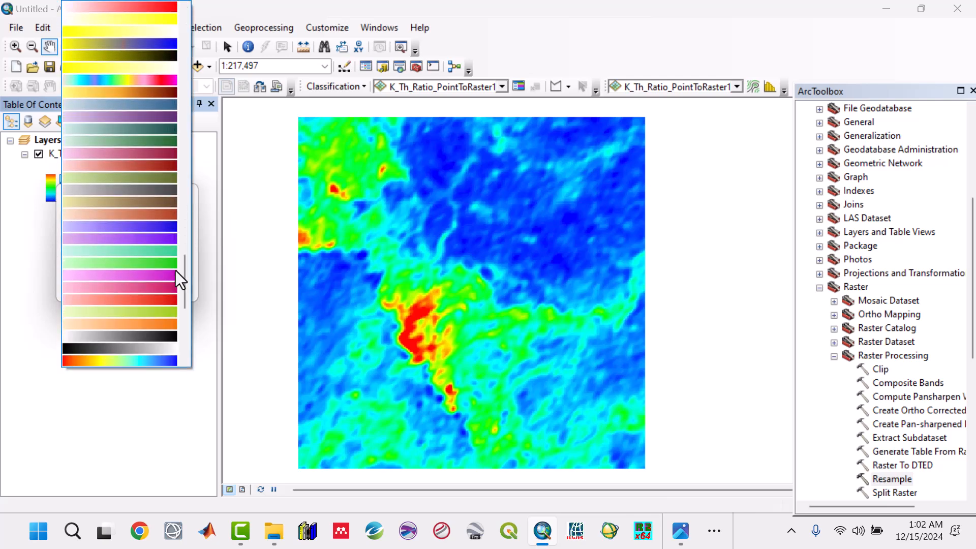
scroll(172, 316, "down", 4)
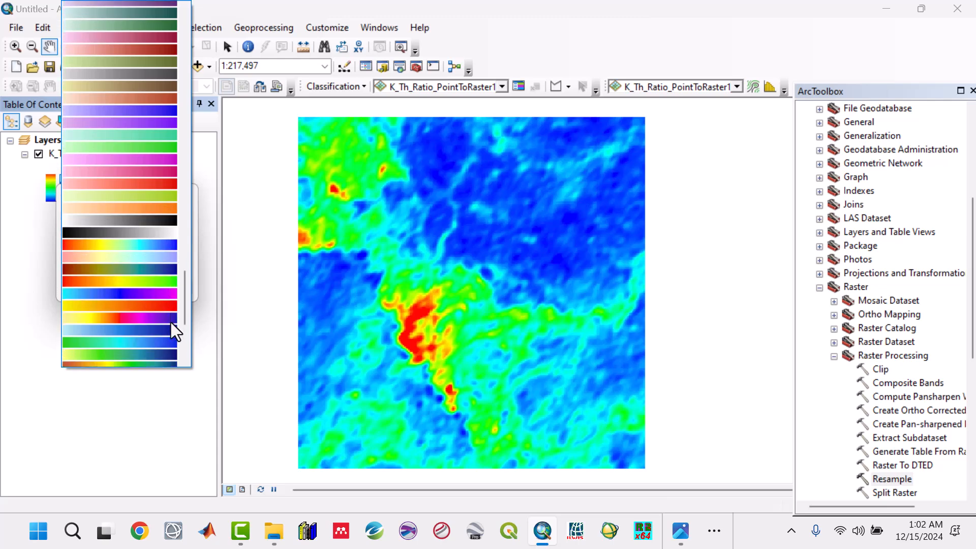
scroll(145, 252, "down", 3)
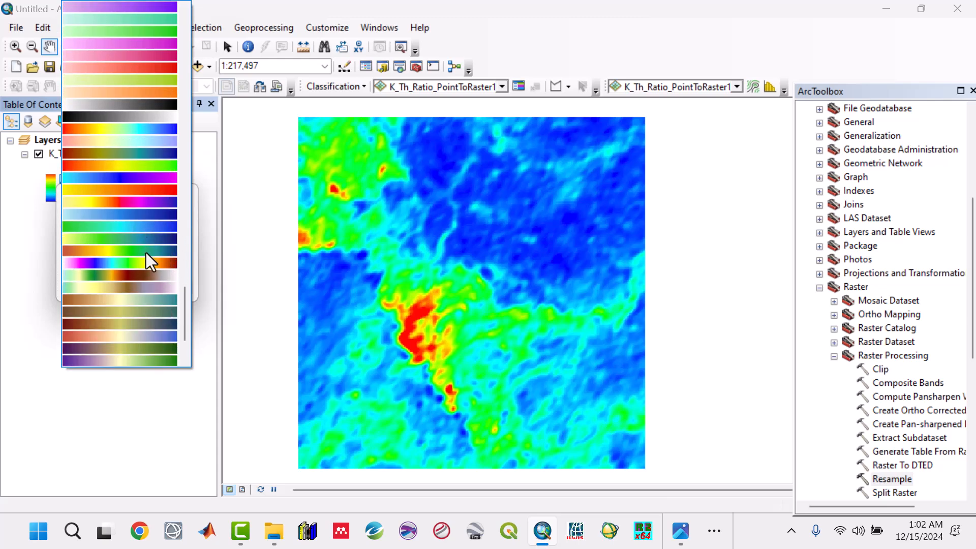
scroll(146, 253, "up", 8)
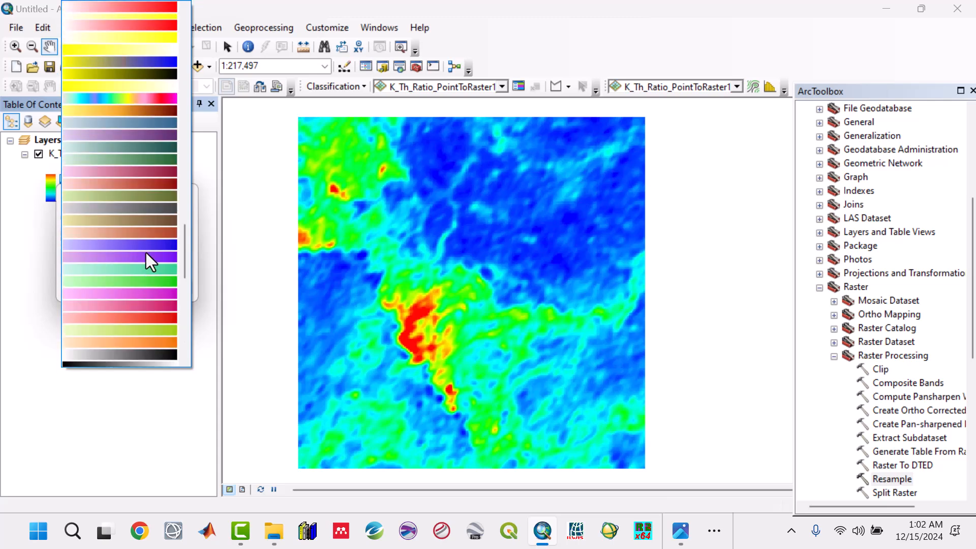
scroll(146, 252, "up", 5)
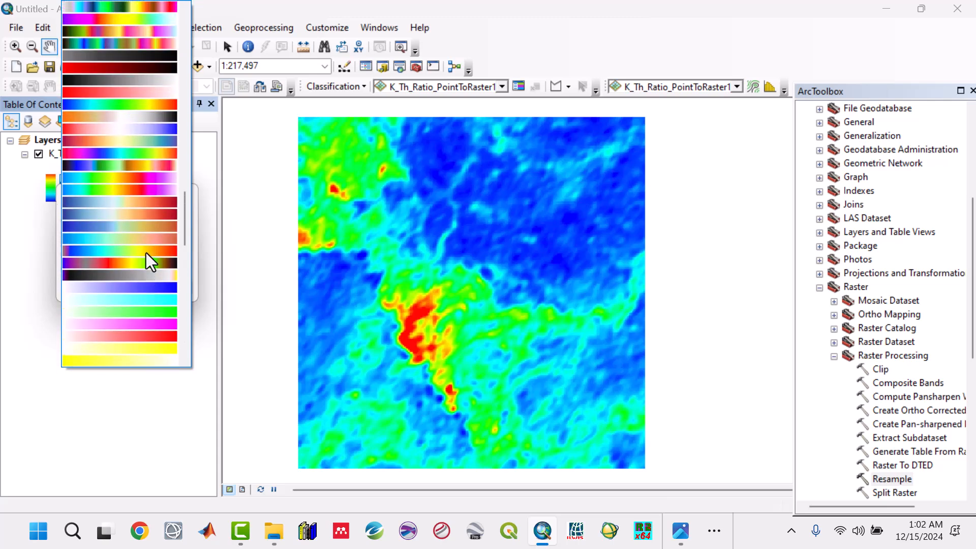
scroll(145, 252, "up", 1)
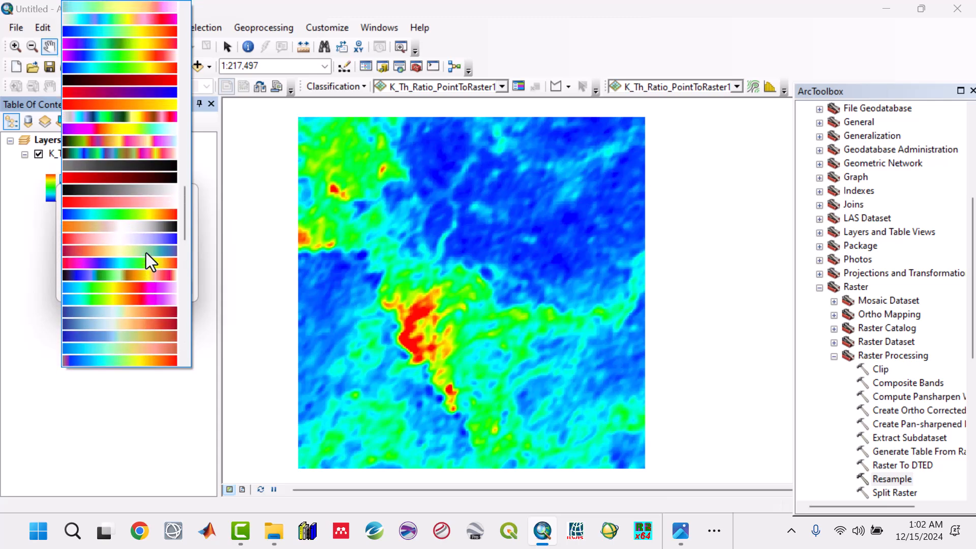
scroll(146, 252, "up", 2)
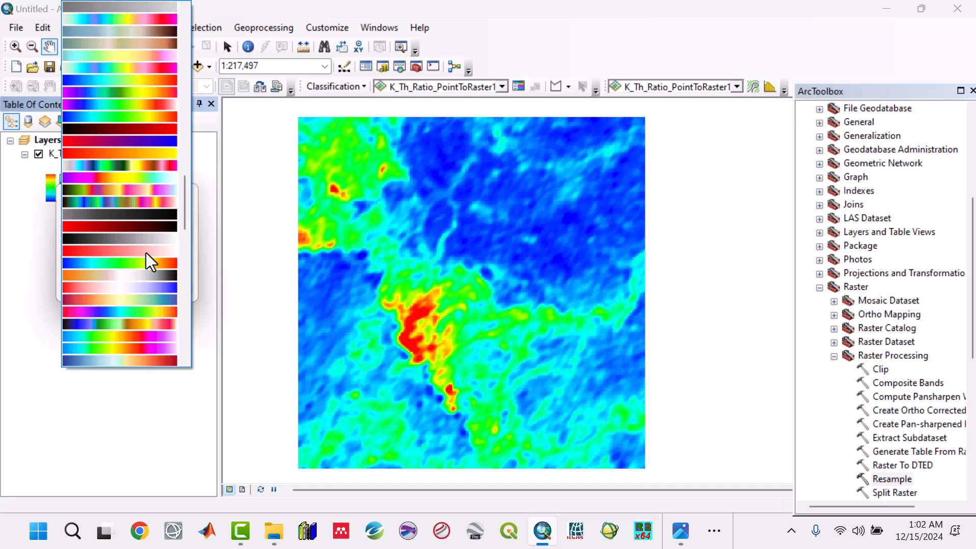
scroll(146, 252, "up", 6)
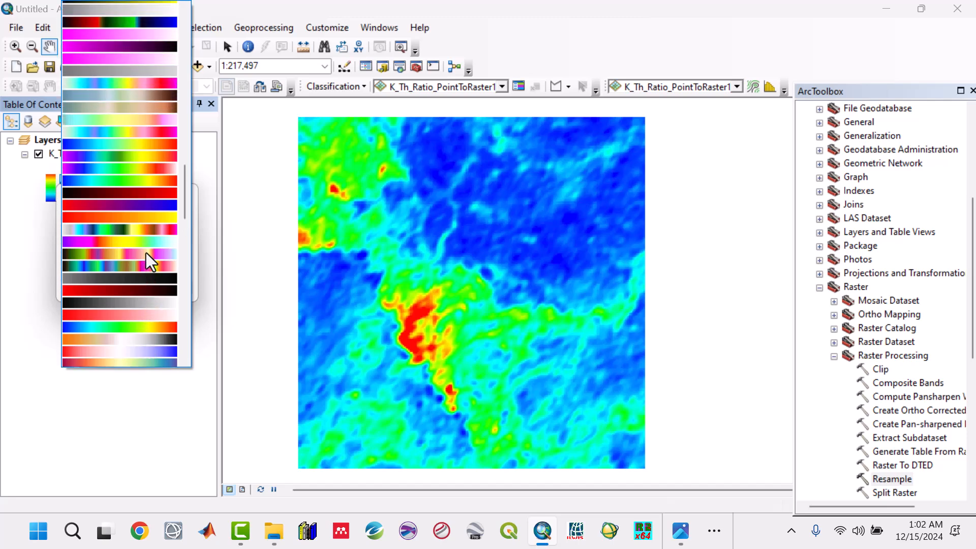
scroll(146, 252, "up", 1)
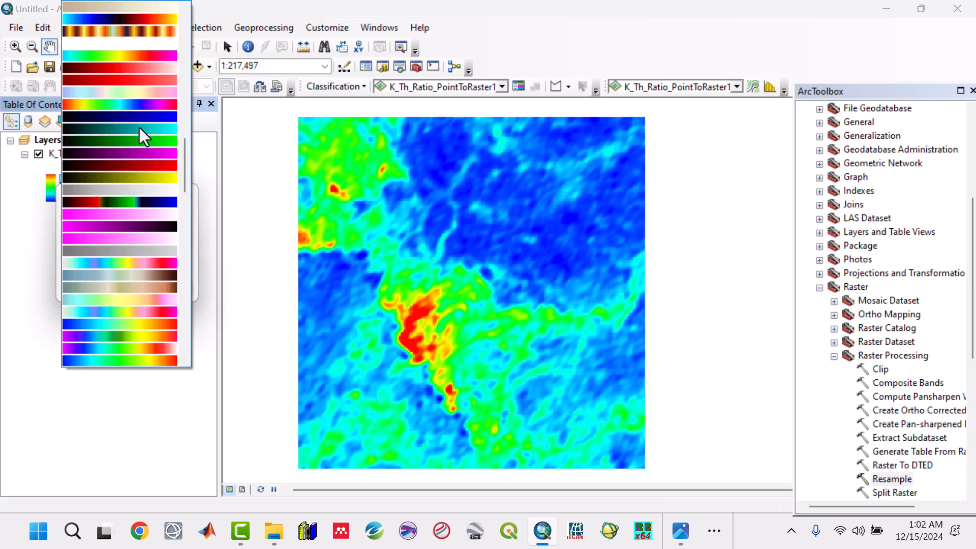
scroll(139, 127, "up", 3)
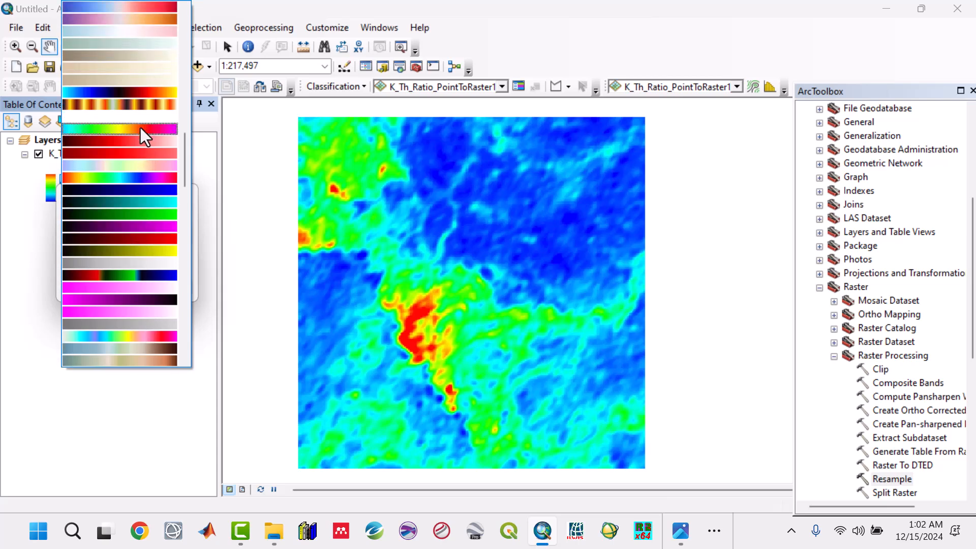
left_click(139, 128)
left_click(96, 286)
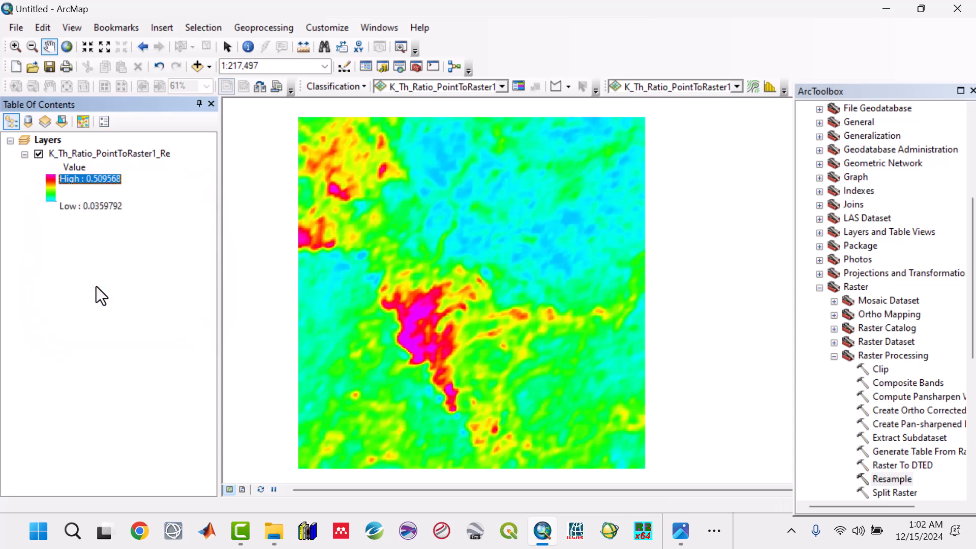
Reapply the blue-to-red rainbow colour ramp to the resampled K/Th ratio raster.
double_click(50, 186)
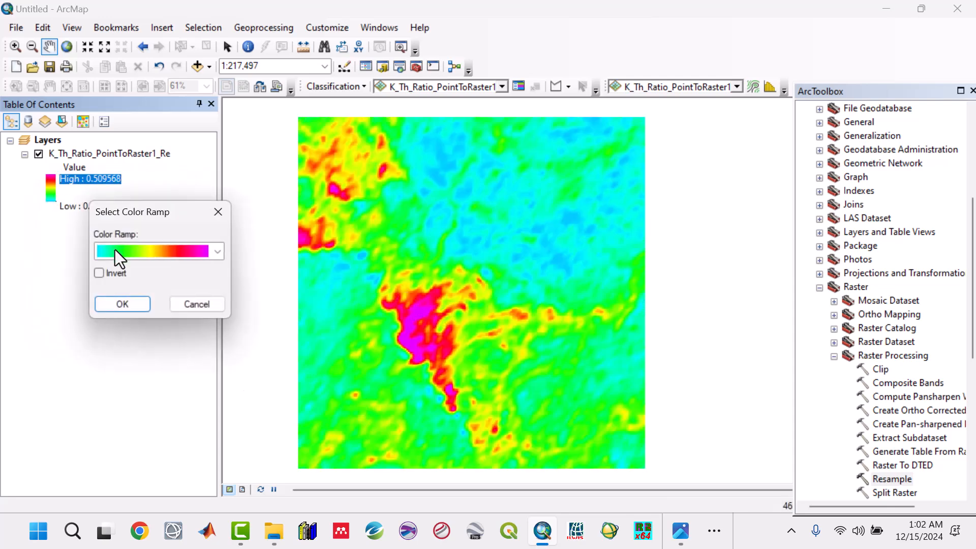
left_click(217, 253)
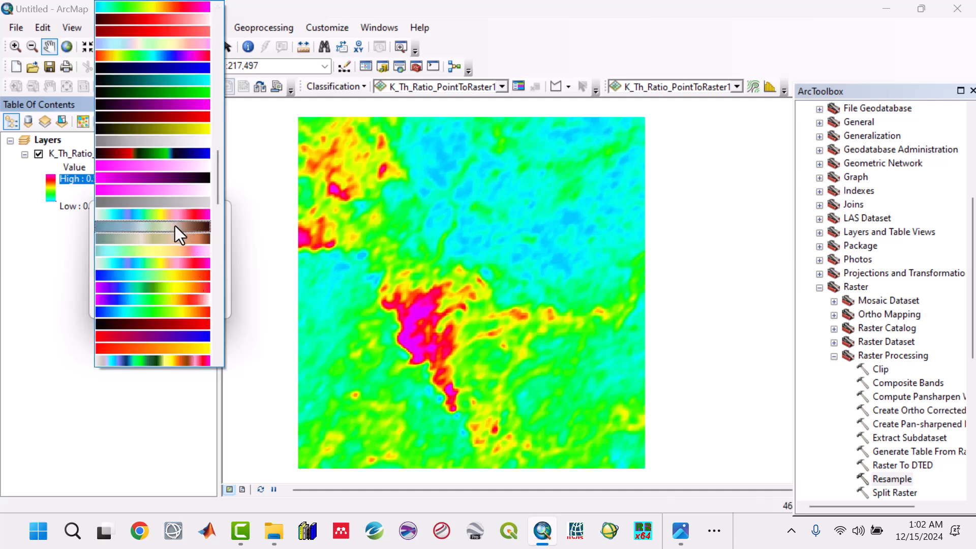
scroll(175, 230, "down", 3)
scroll(176, 273, "down", 1)
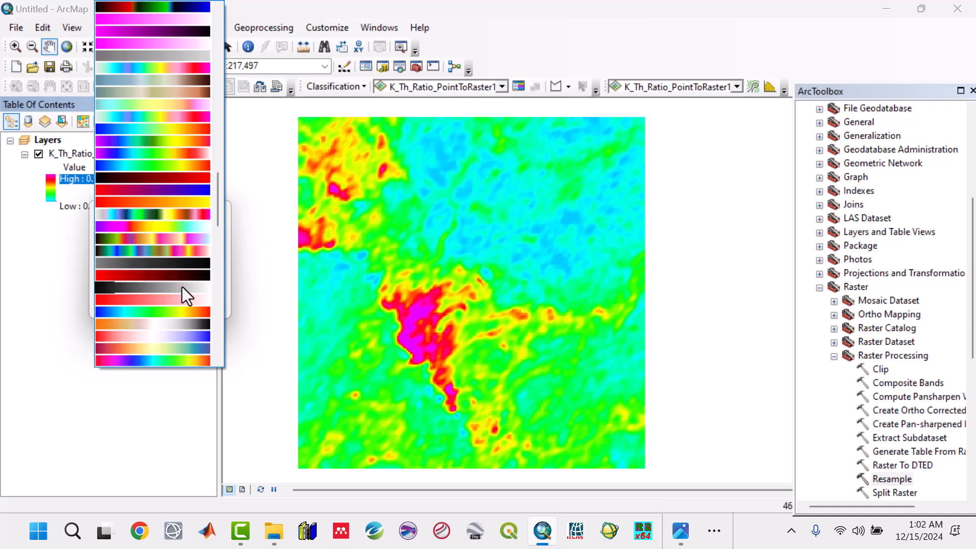
left_click(192, 312)
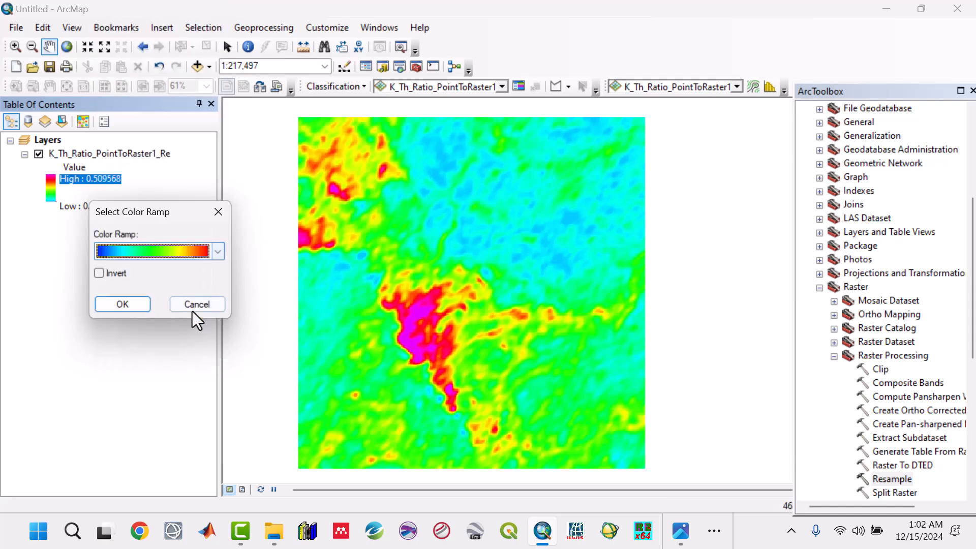
left_click(149, 306)
Switch to the Photos app and open K_Th_Ratio_Classified.jpg to examine the reference classified map.
left_click_drag(446, 334, 453, 331)
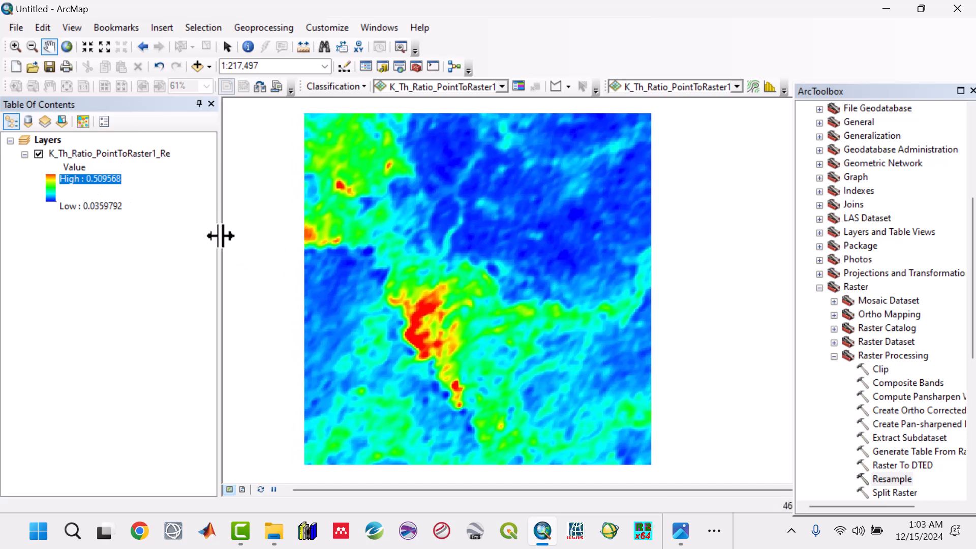
left_click_drag(221, 236, 218, 236)
mouse_move(684, 539)
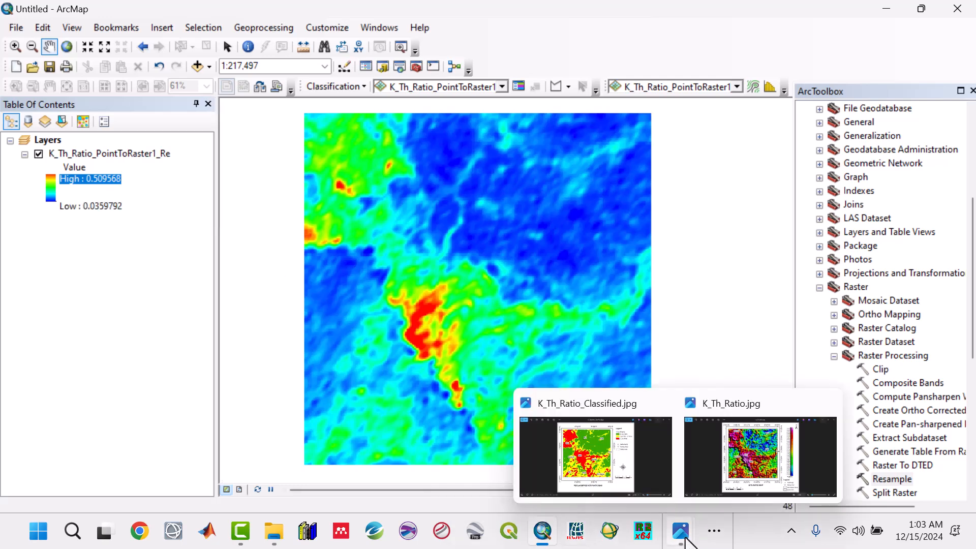
left_click(621, 474)
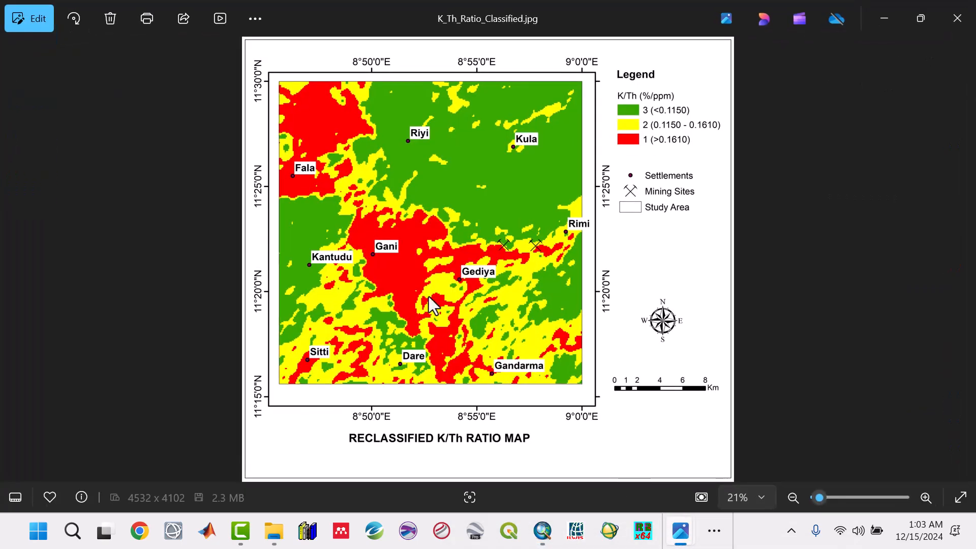